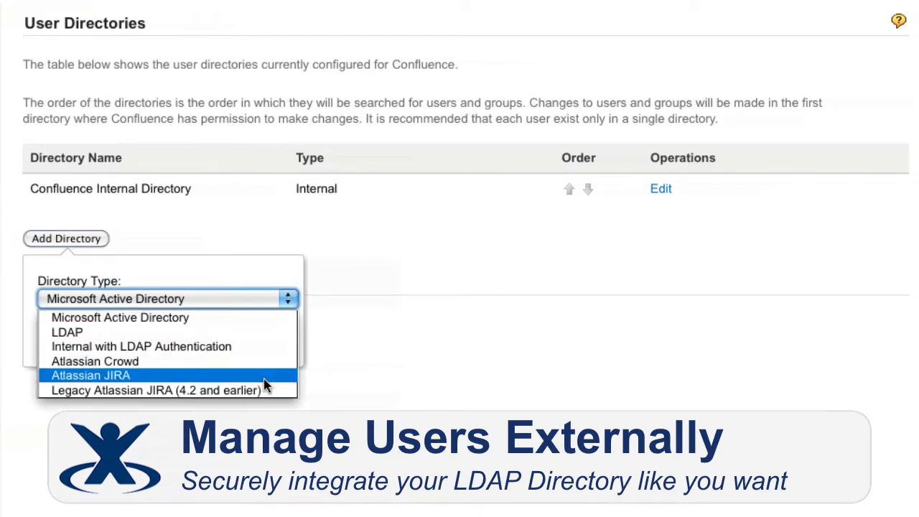
Step: Start adding a user directory of type LDAP and look through its server and schema settings
click(253, 334)
click(57, 342)
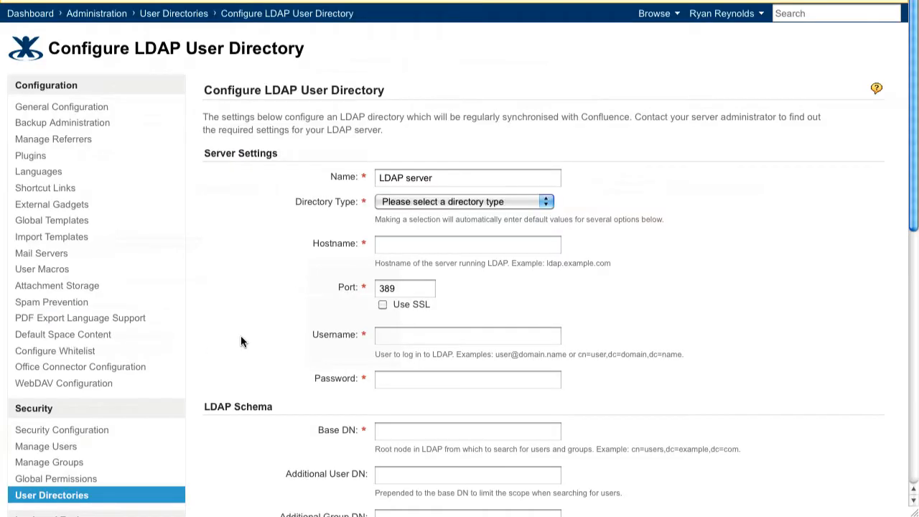
scroll(241, 342, down, 4)
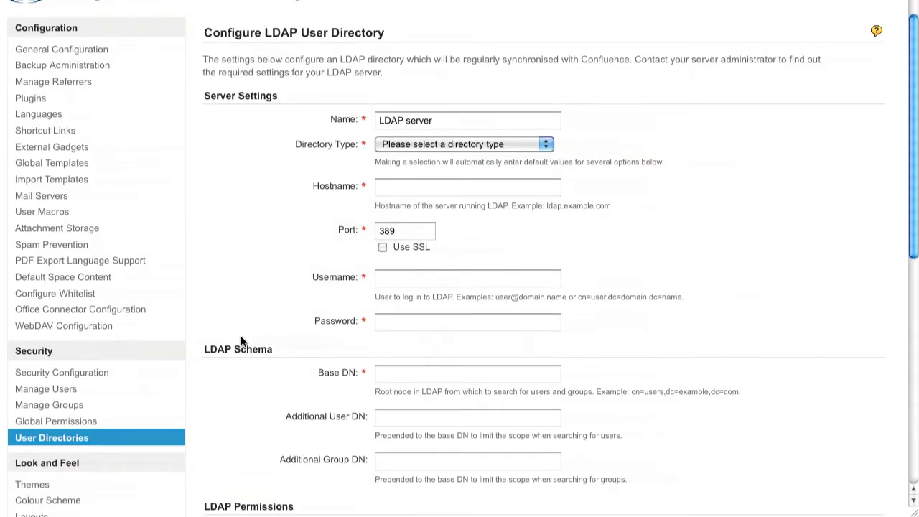
scroll(241, 341, down, 5)
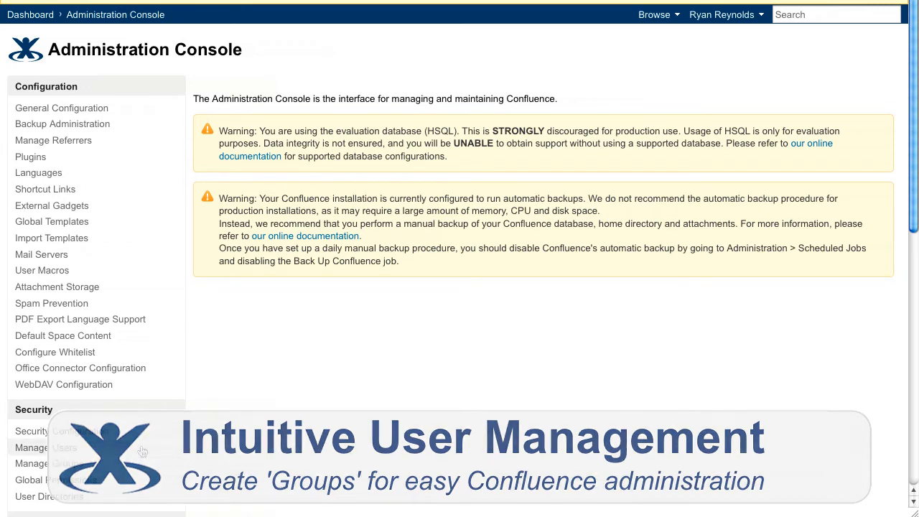
Step: Search the user management page for a user by first name
click(142, 450)
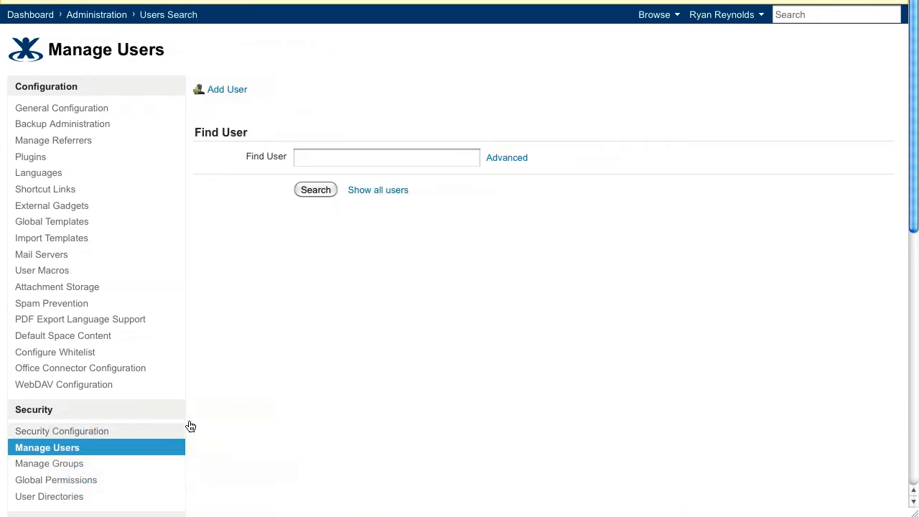
click(422, 163)
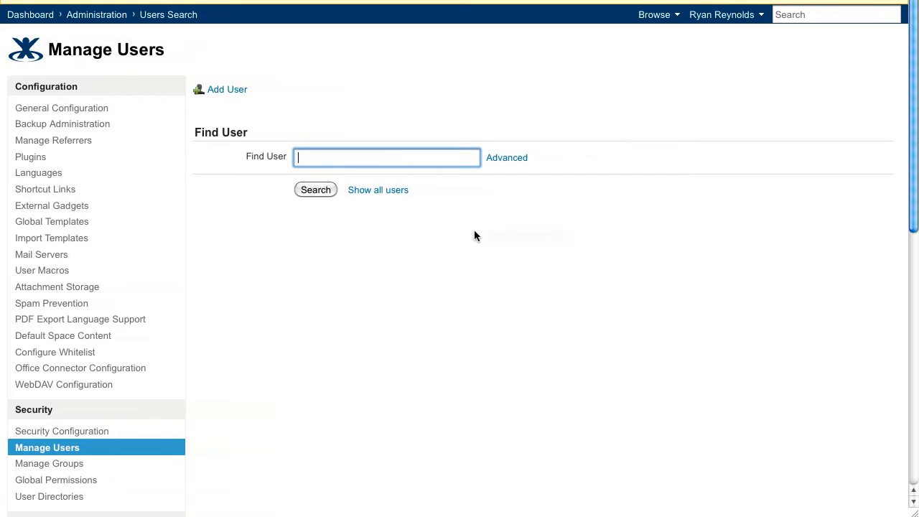
text(jens)
click(326, 190)
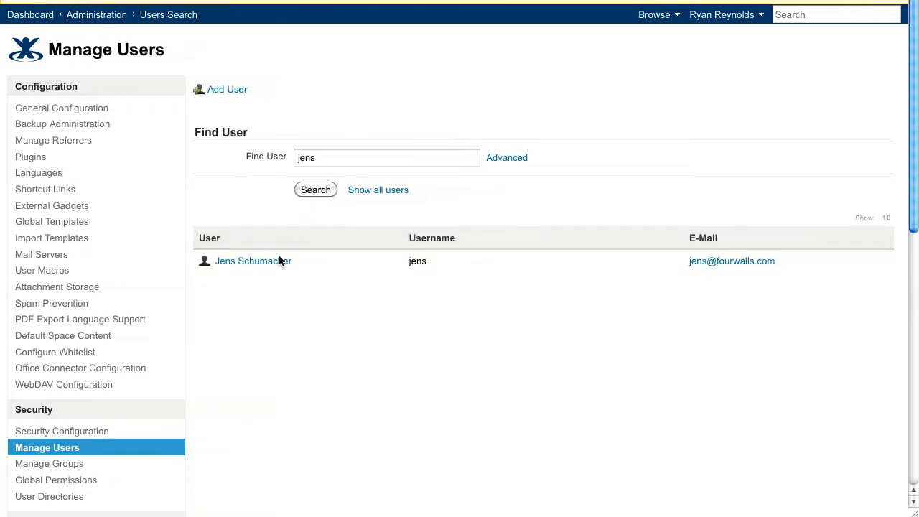
Step: Add the user just searched for as a member of the dev-team group by entering their username
click(118, 471)
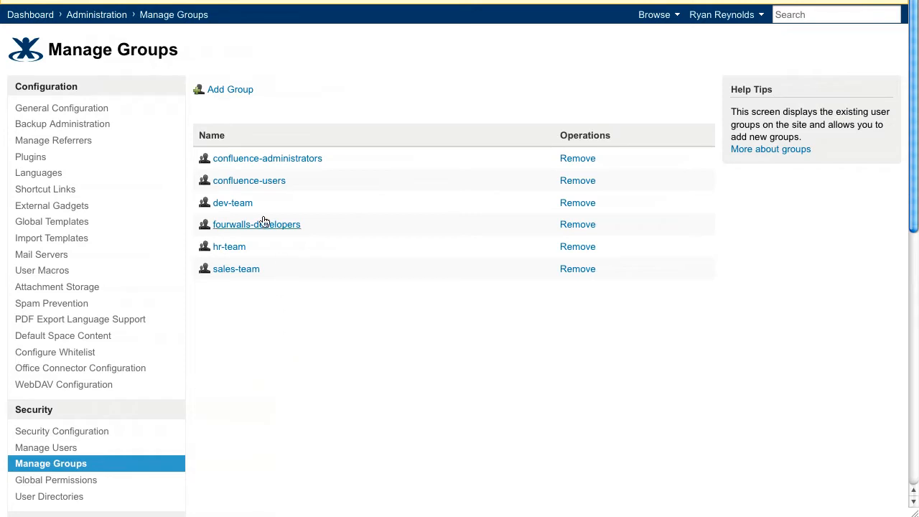
click(240, 204)
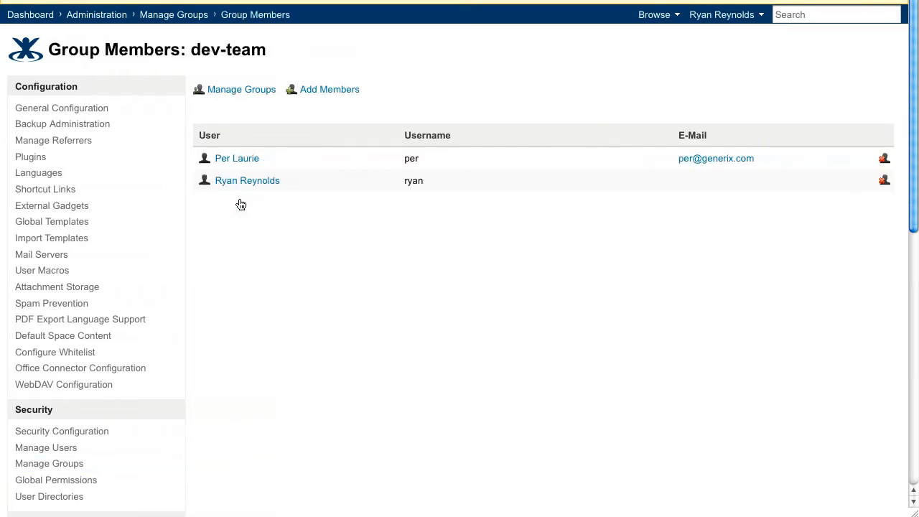
click(323, 91)
text(jens)
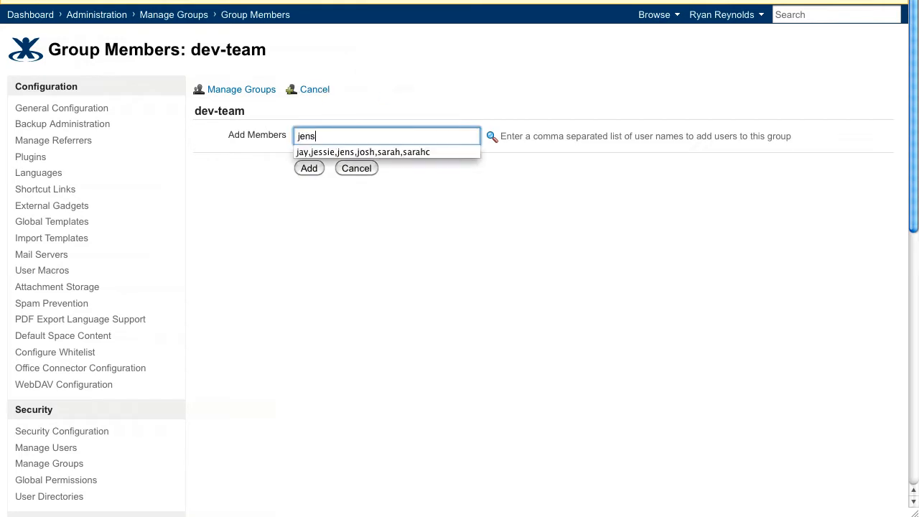
click(307, 169)
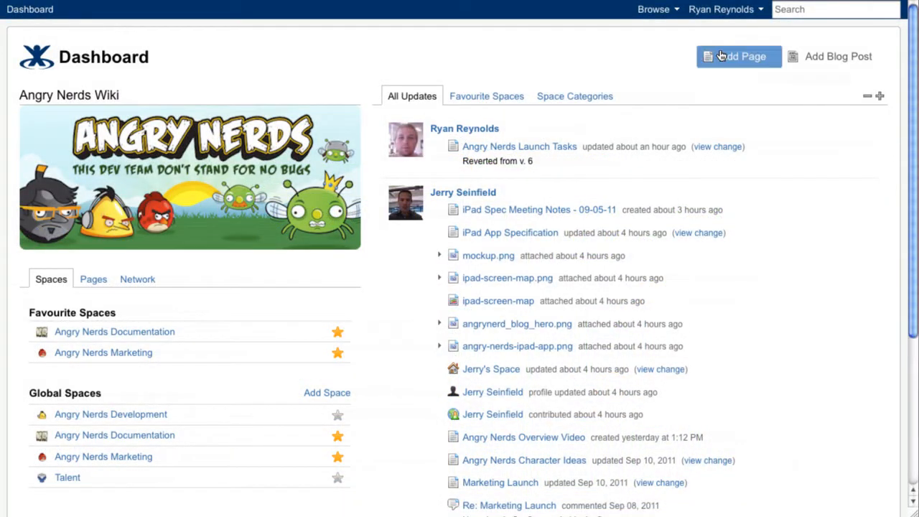
Step: Go from the dashboard to Confluence administration and open the global permissions
click(655, 9)
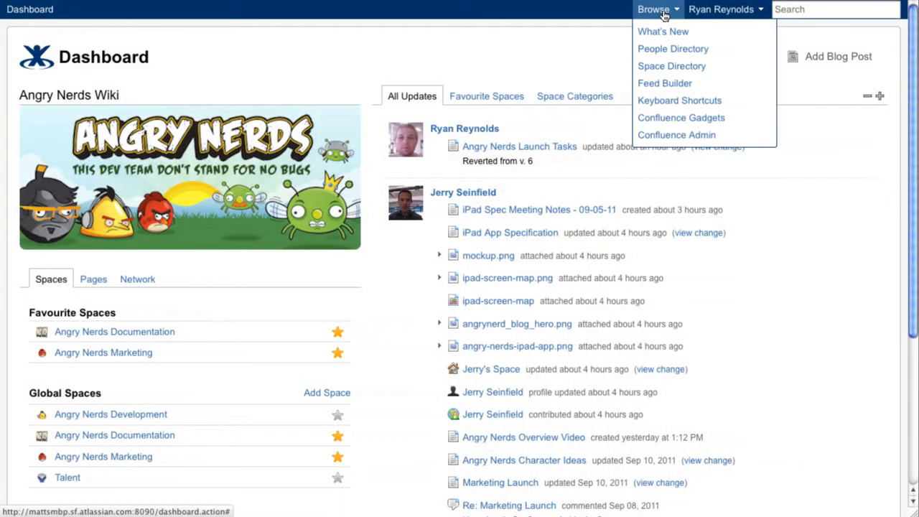
click(736, 135)
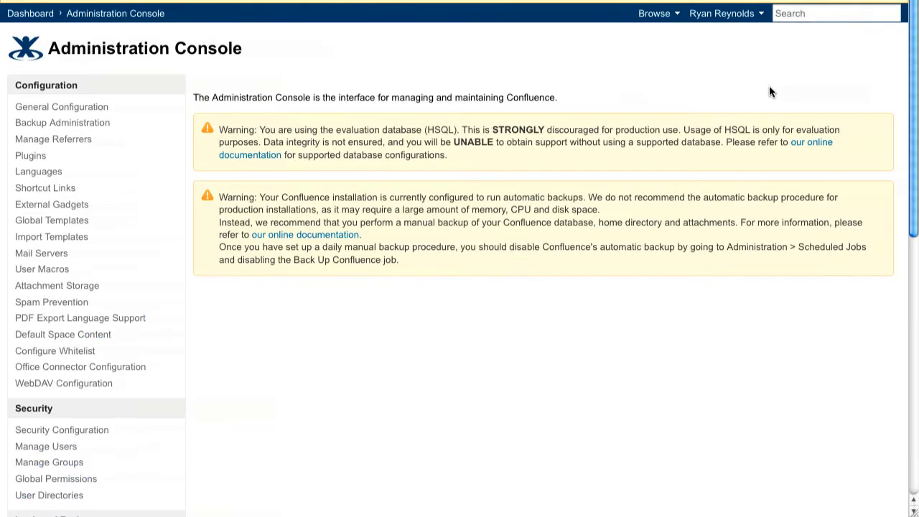
click(100, 488)
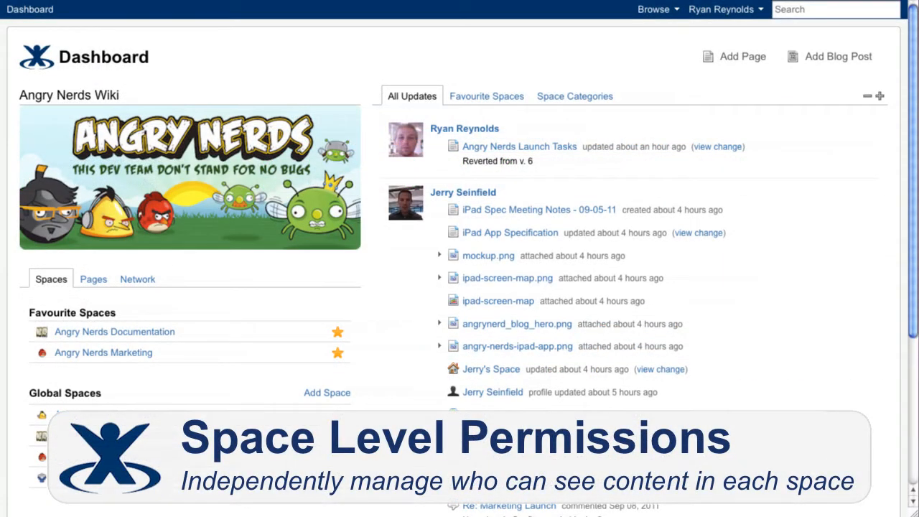
Step: Start a new space from the dashboard with the name Marketing Team and the space key MKT
click(328, 395)
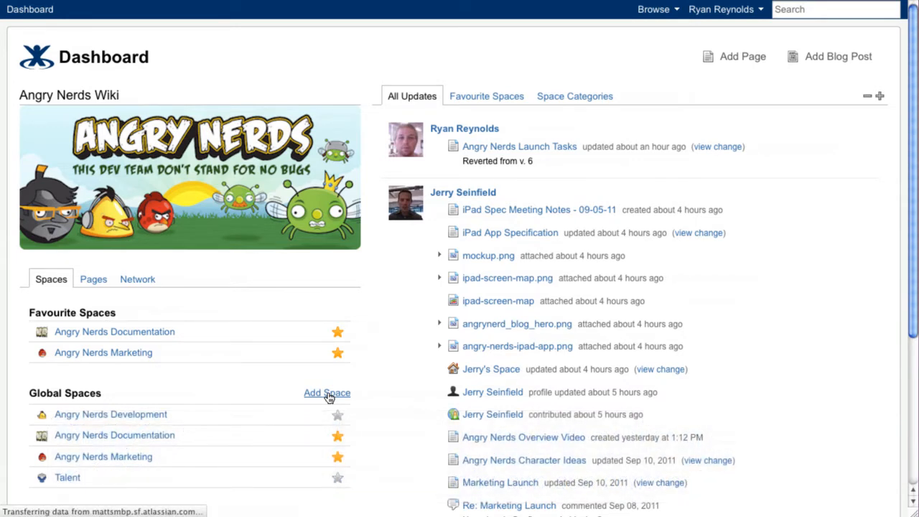
text(Marketing Team)
key(Tab)
text(M)
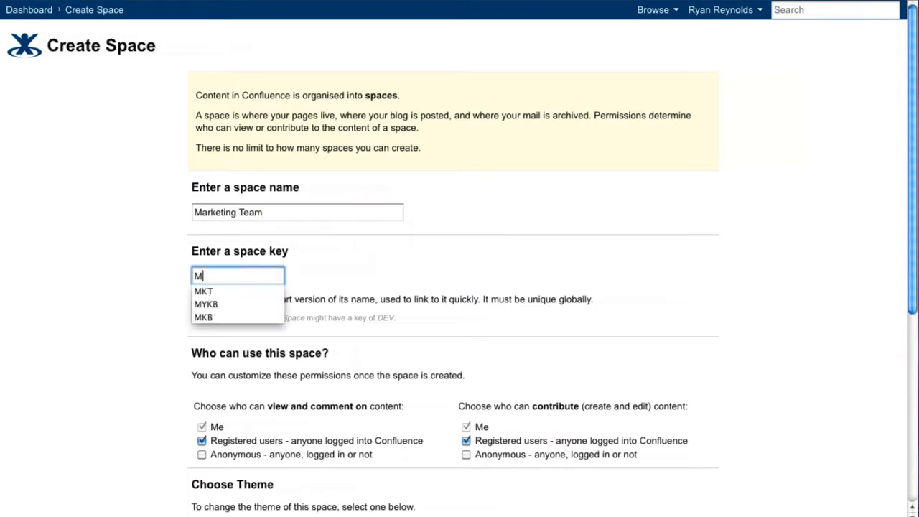
text(KT)
Step: Choose the Documentation Theme for the new space and create it with the default user access
scroll(131, 325, down, 2)
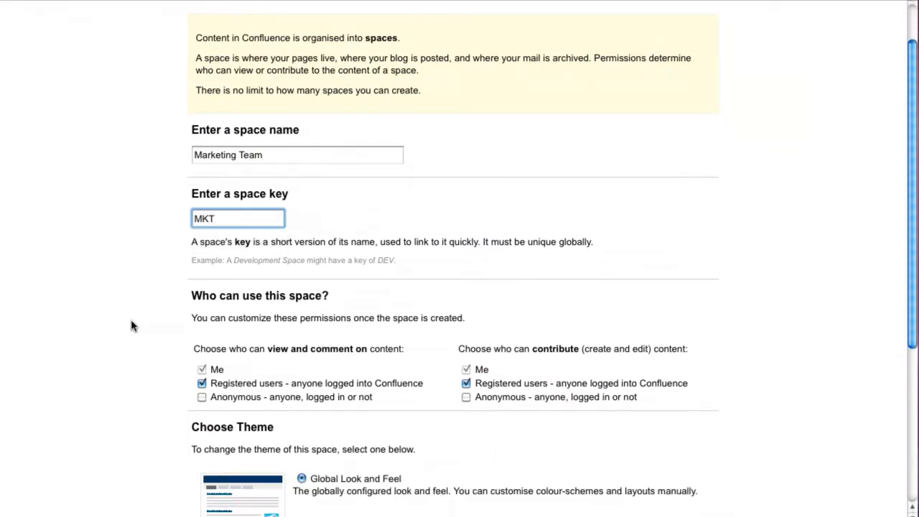
scroll(131, 325, down, 6)
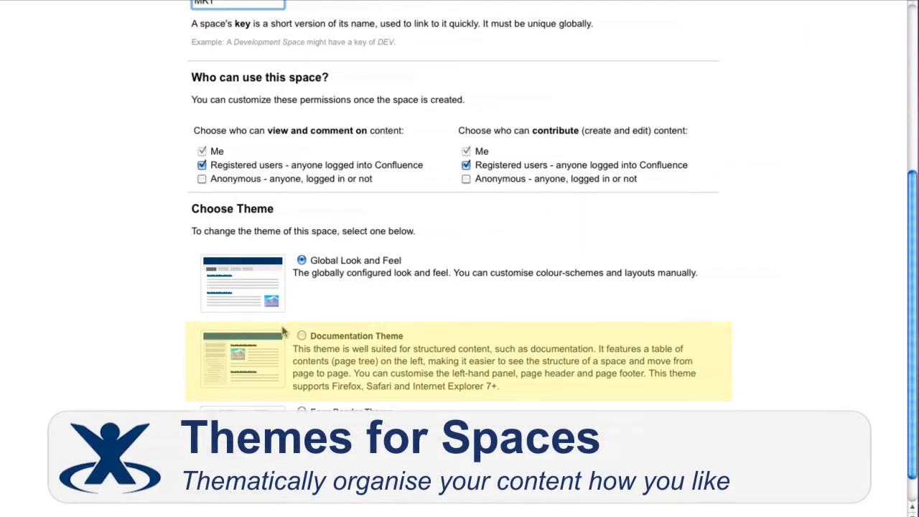
click(302, 336)
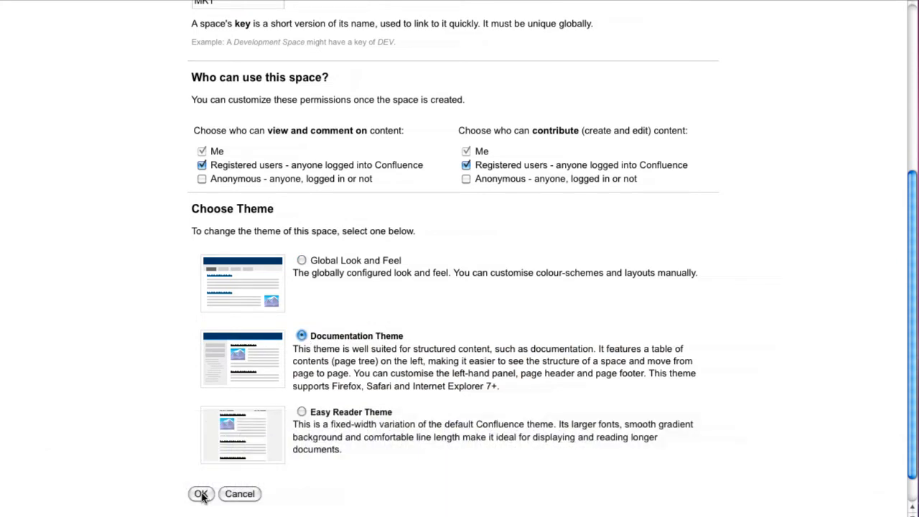
click(201, 494)
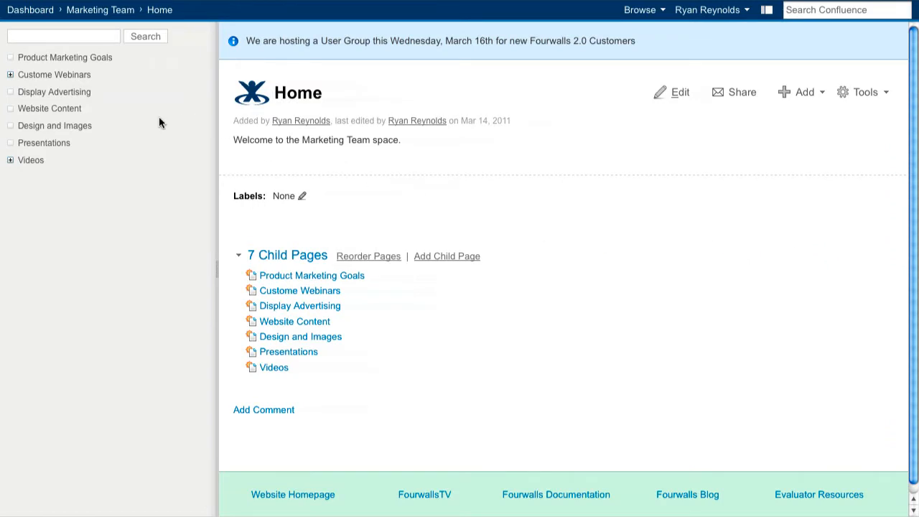
Step: Expand the Custome Webinars and Videos parent pages in the page tree to show their child pages
click(10, 74)
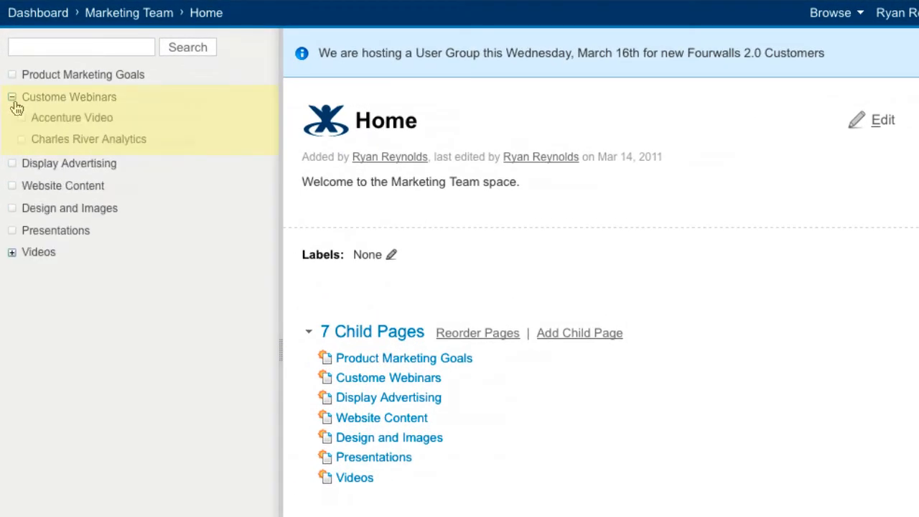
click(12, 253)
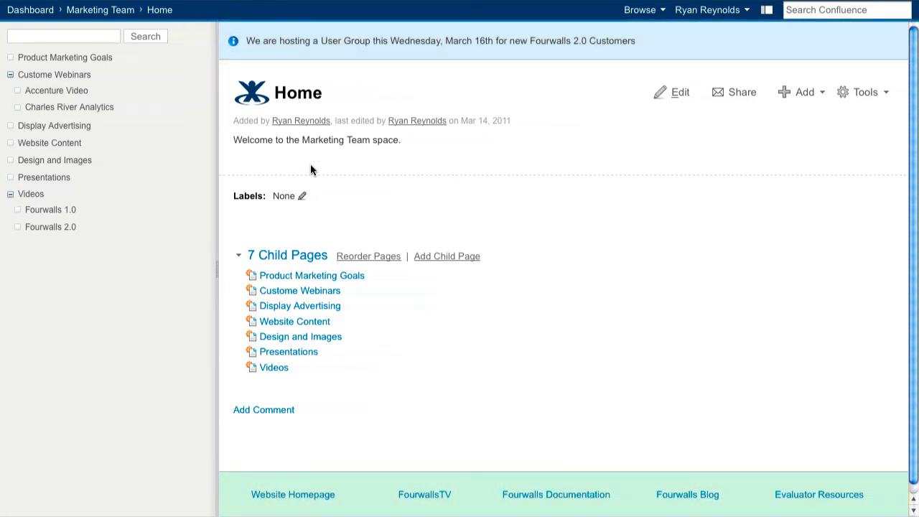
Step: Open the Marketing Team space's permissions and review the group, individual user and anonymous access settings
click(626, 11)
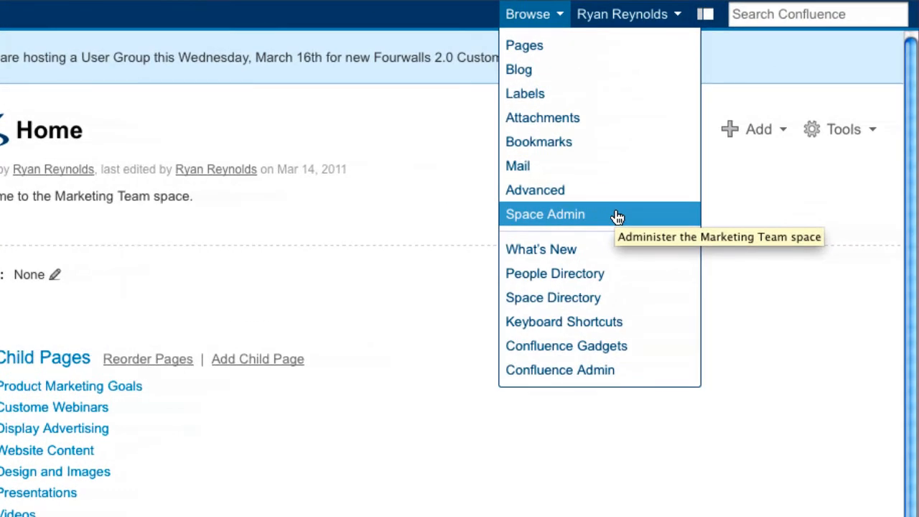
click(618, 217)
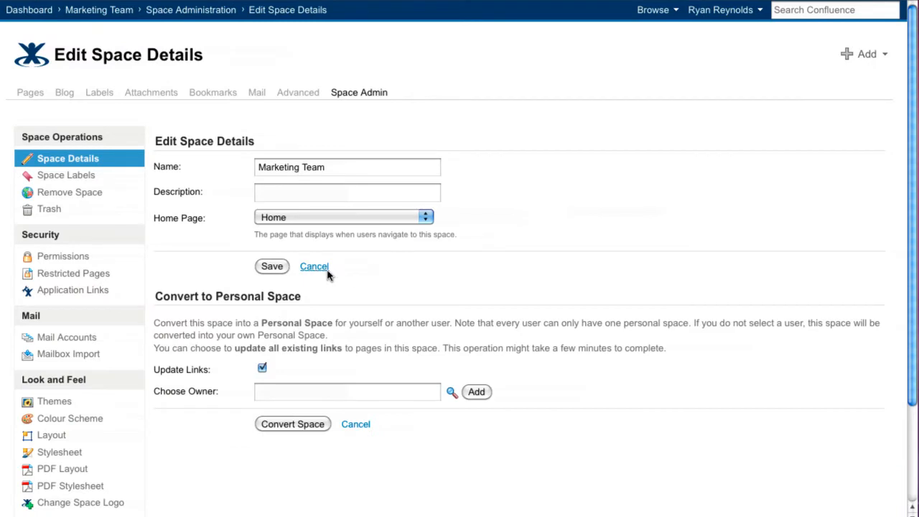
click(44, 258)
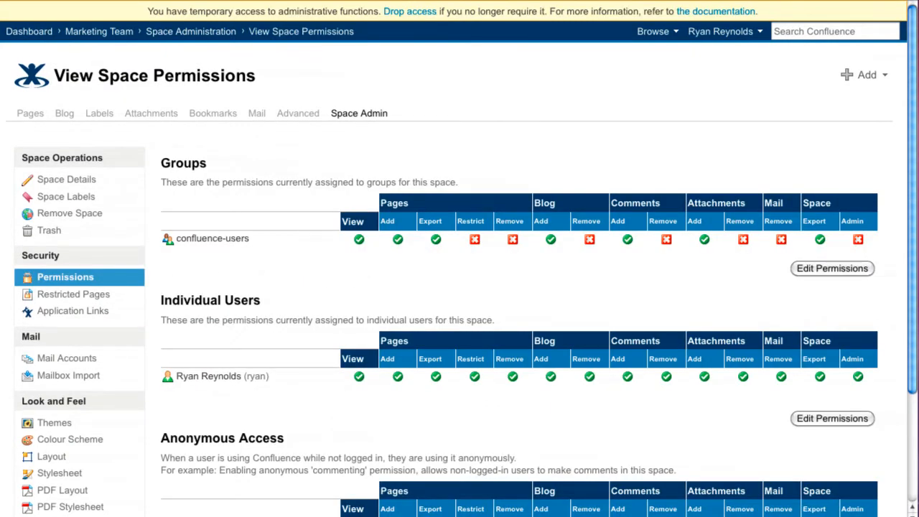
scroll(460, 287, down, 3)
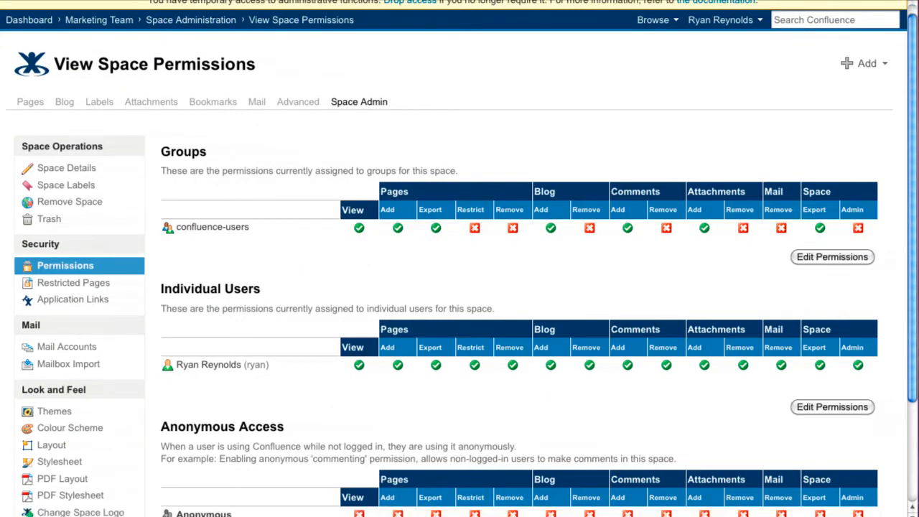
scroll(459, 288, down, 1)
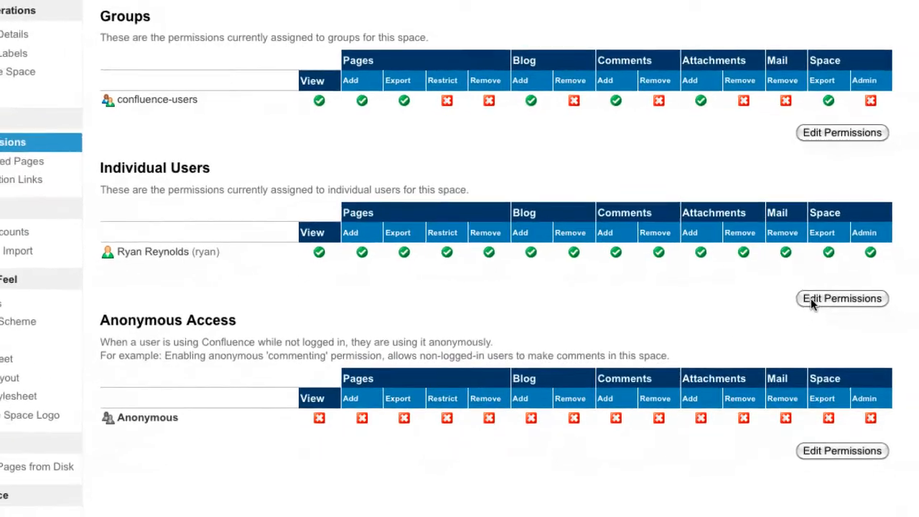
Step: Edit the space permissions to add another individual user and grant that user every permission
click(811, 298)
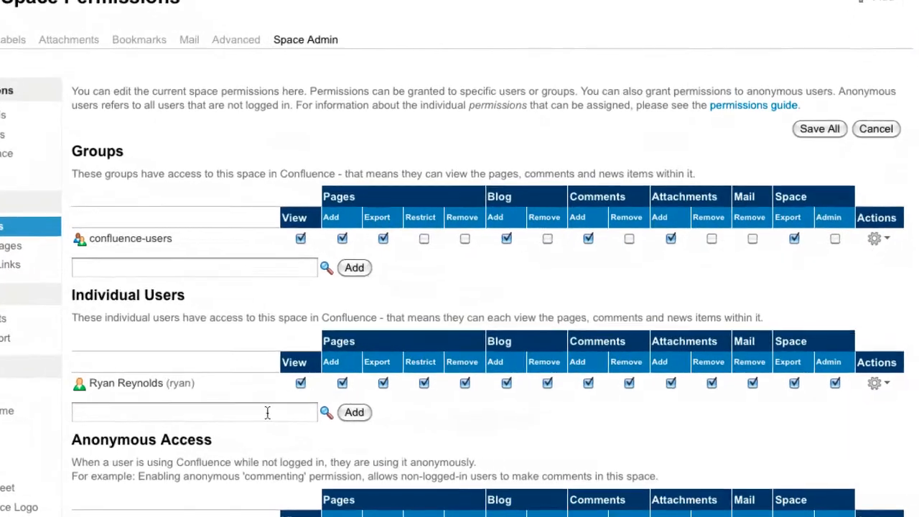
click(267, 413)
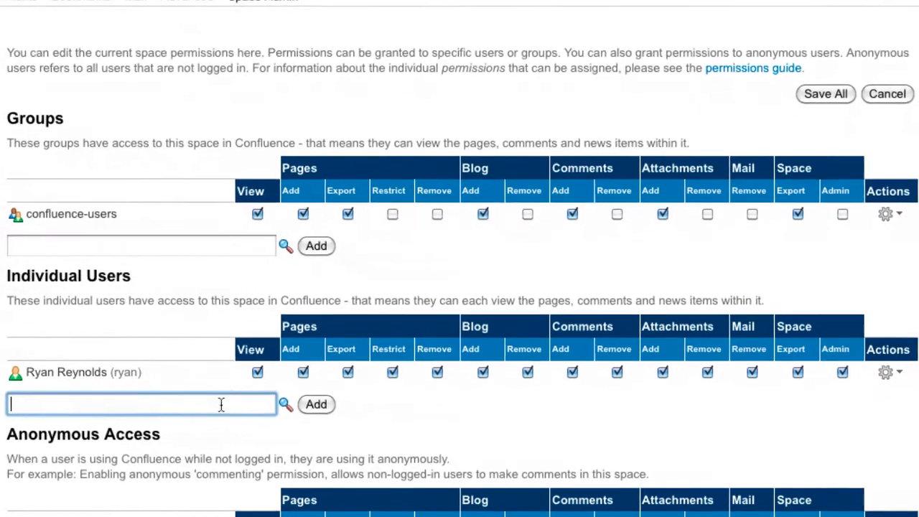
text(matt)
key(Return)
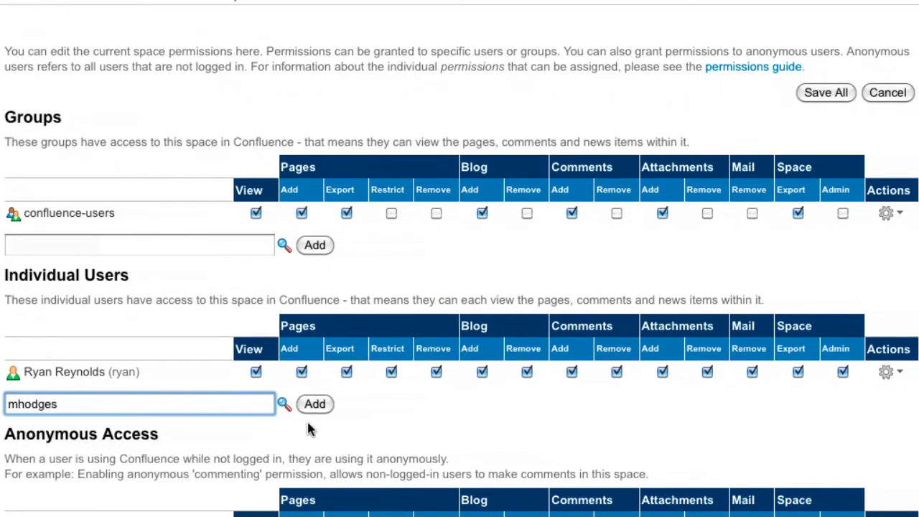
click(315, 404)
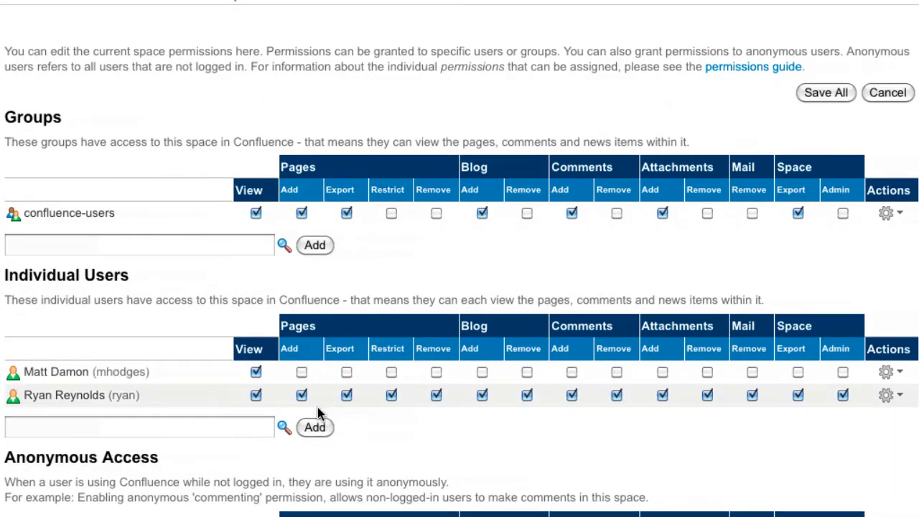
click(888, 395)
click(882, 400)
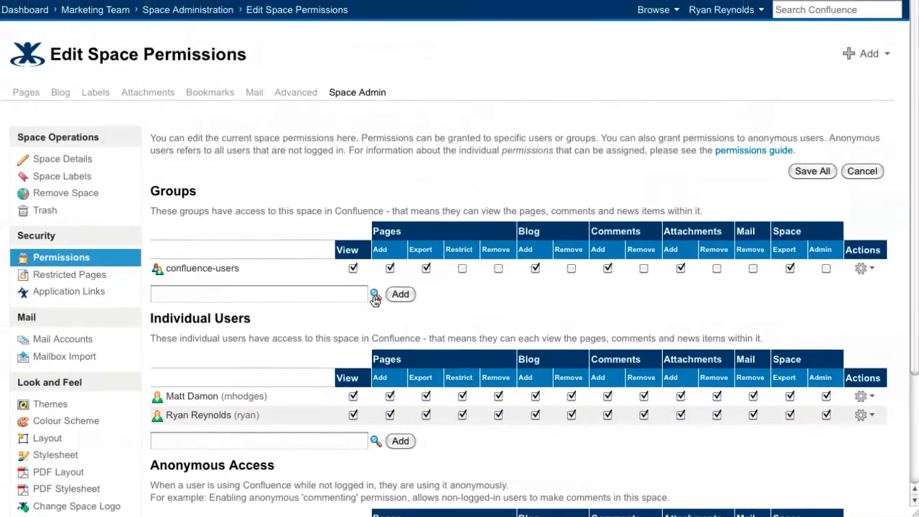
Step: Find the dev-team group through the group search and add it to the space's group permissions
click(284, 246)
text(dev-team)
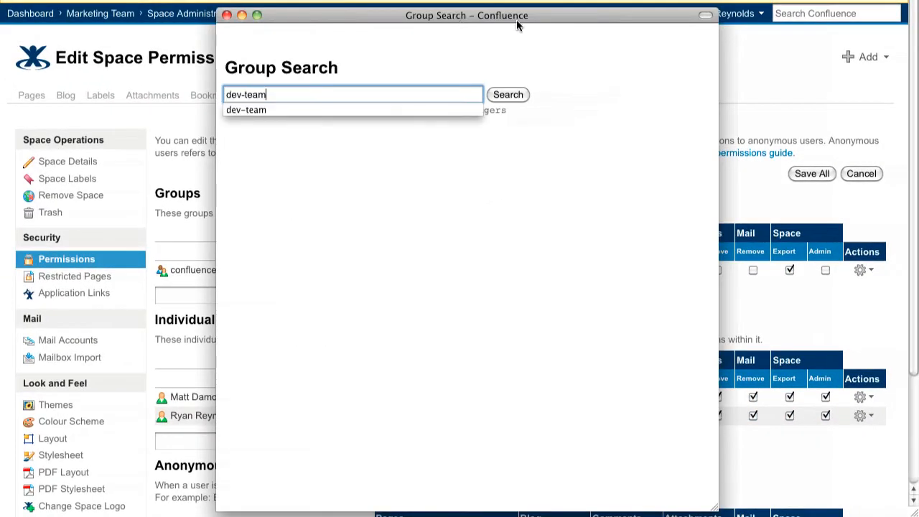
click(507, 94)
click(287, 150)
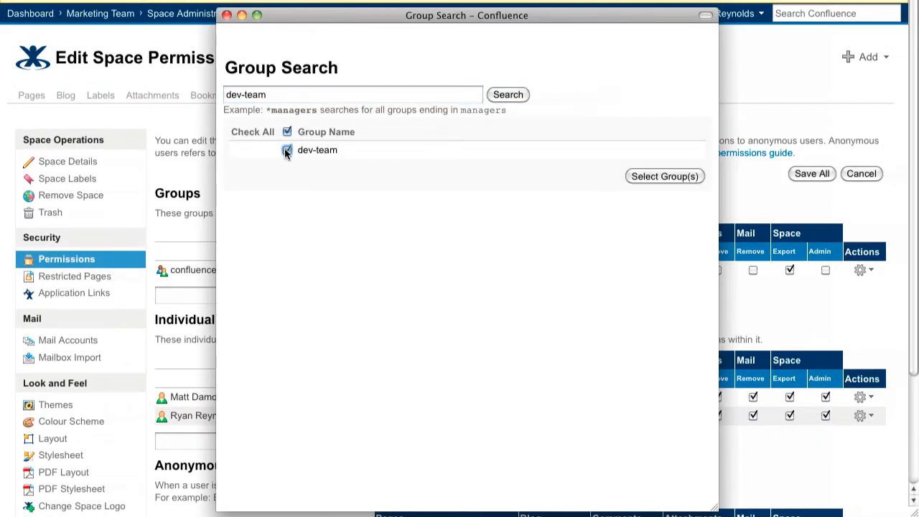
click(644, 176)
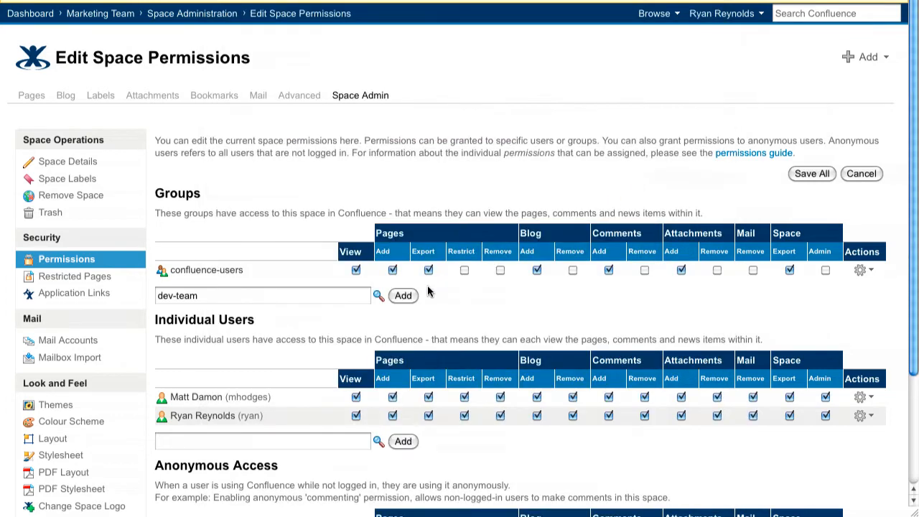
click(403, 296)
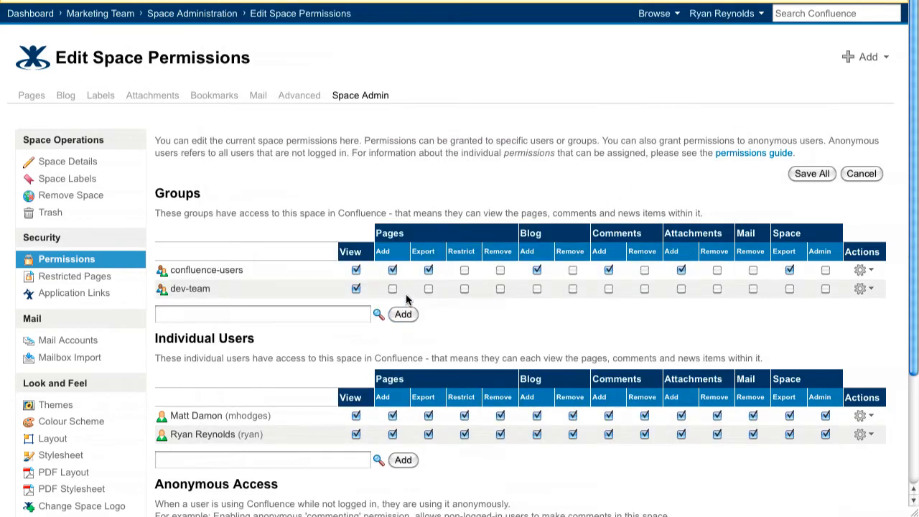
Step: Deselect all permissions for the confluence-users group in this space
click(863, 272)
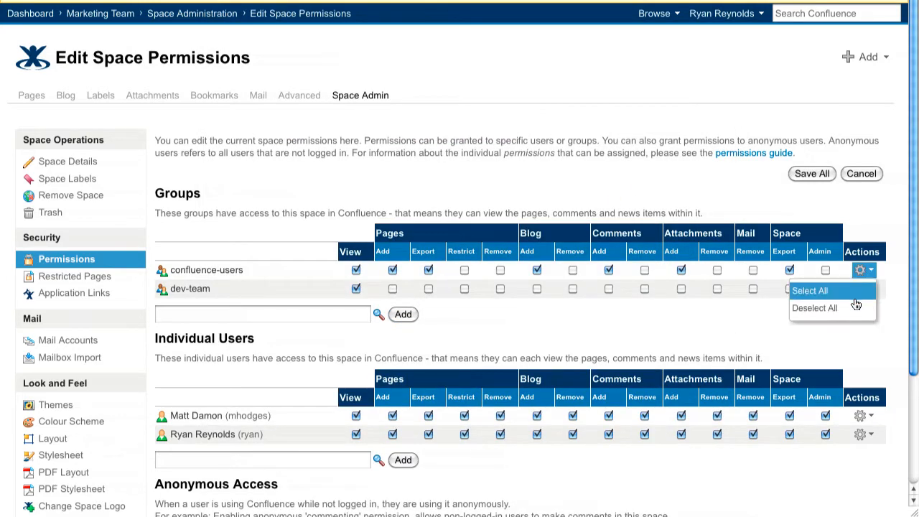
click(853, 305)
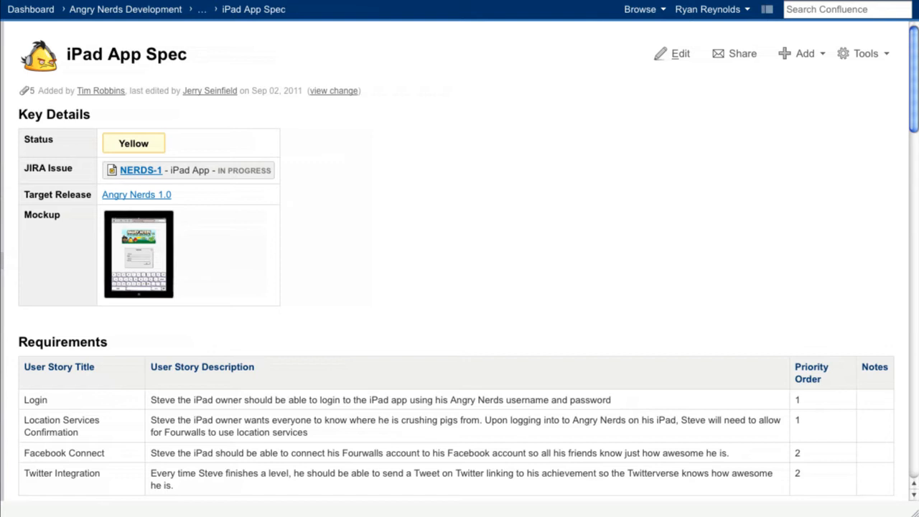
Step: Open the page restrictions of the iPad App Spec page and restrict editing to your own account
click(874, 62)
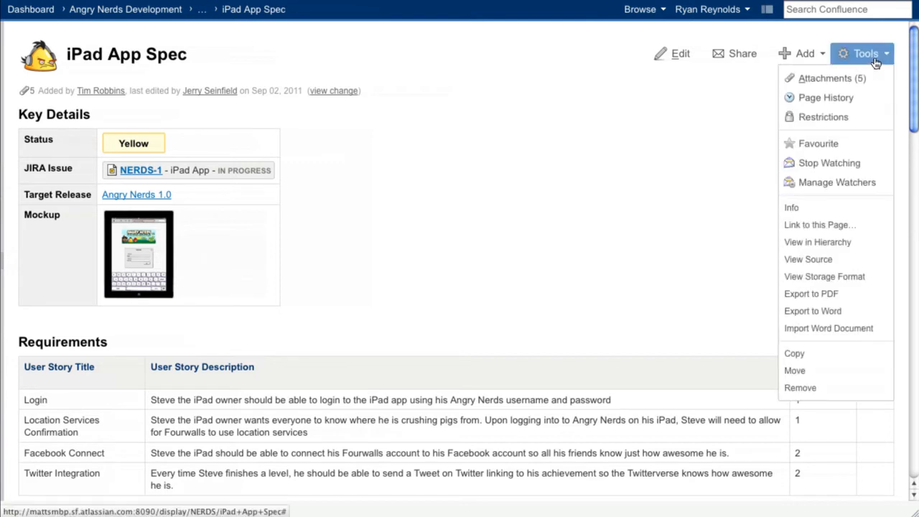
click(868, 118)
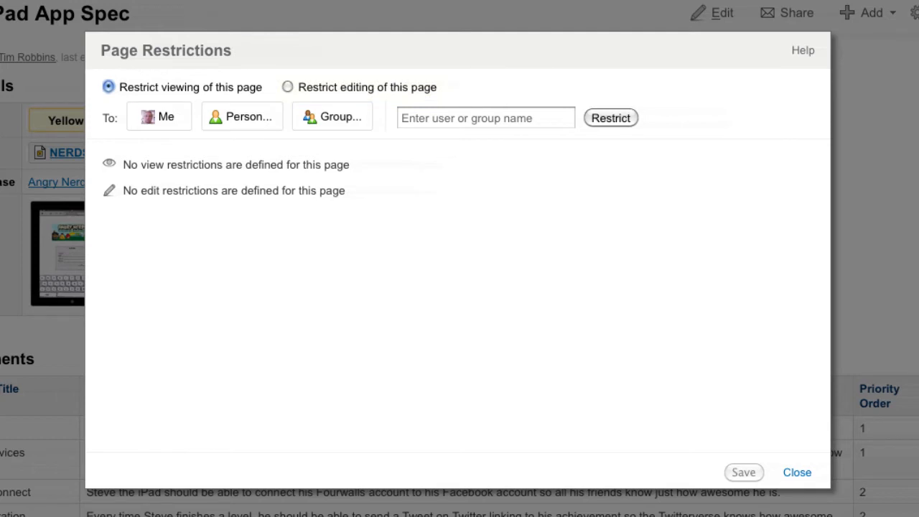
click(288, 87)
click(161, 127)
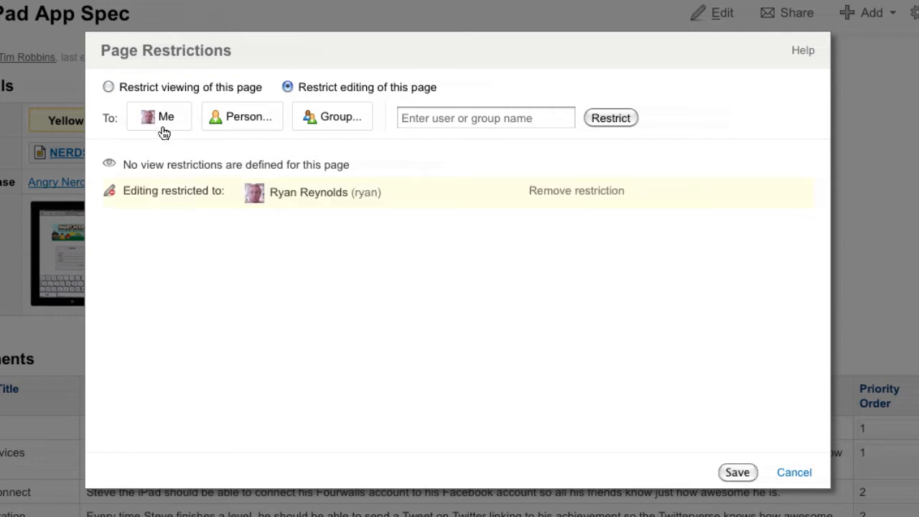
Step: Find the dev-team group through the group search and restrict viewing of the iPad App Spec page to it
click(109, 87)
click(323, 122)
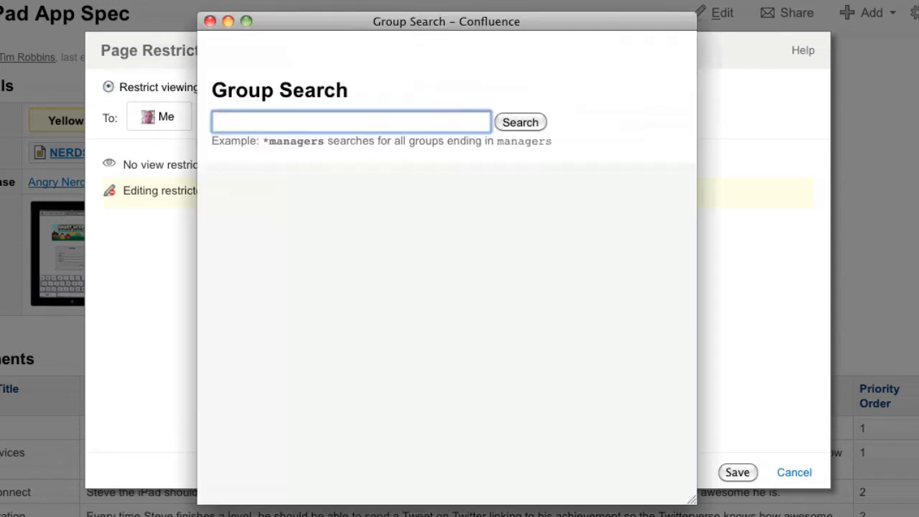
text(de)
key(Return)
click(525, 121)
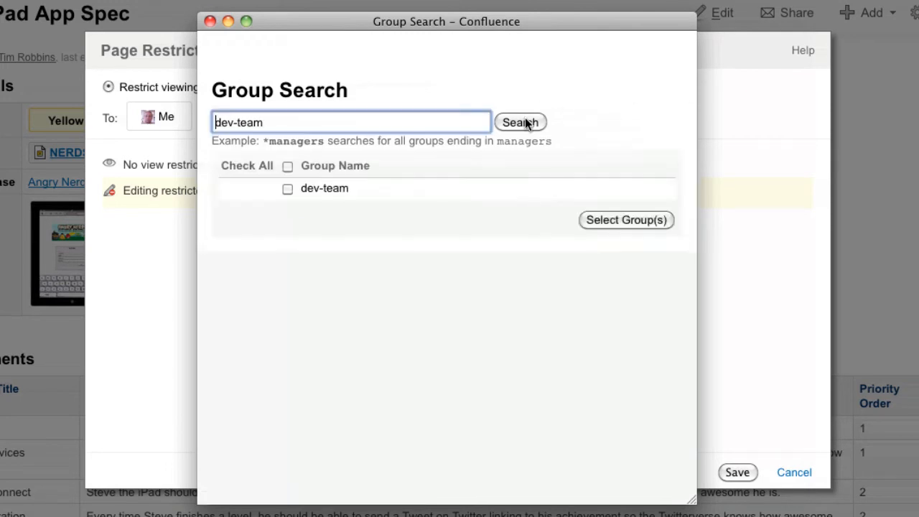
click(287, 189)
click(621, 219)
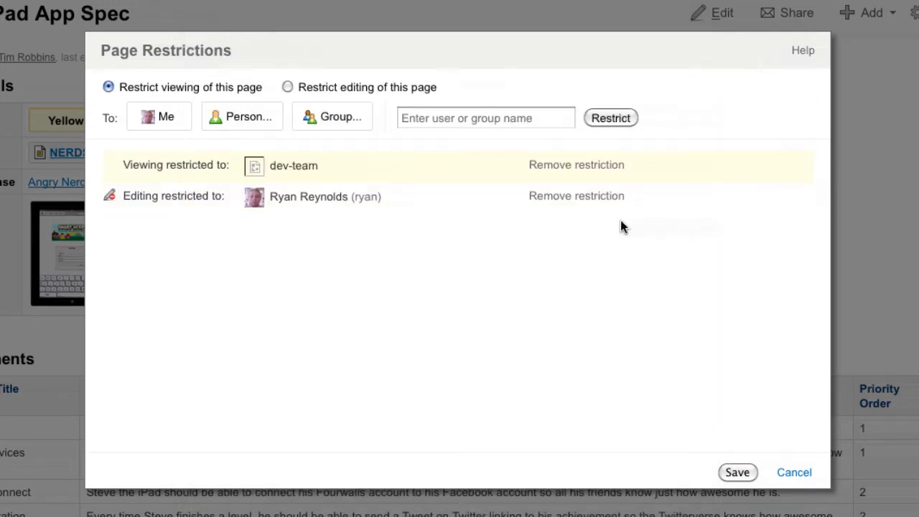
Step: Add an individual user by name to the page's viewing restriction and save the page restrictions
click(482, 120)
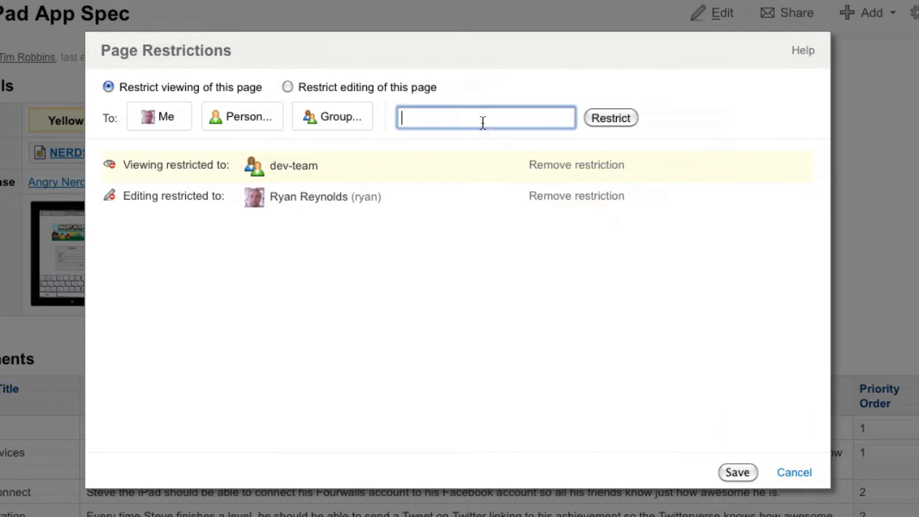
text(Bill)
key(Return)
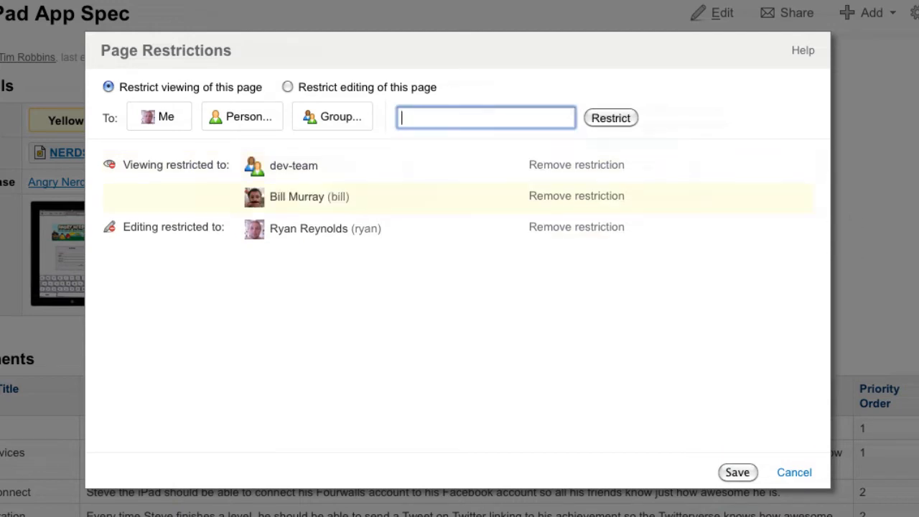
click(717, 455)
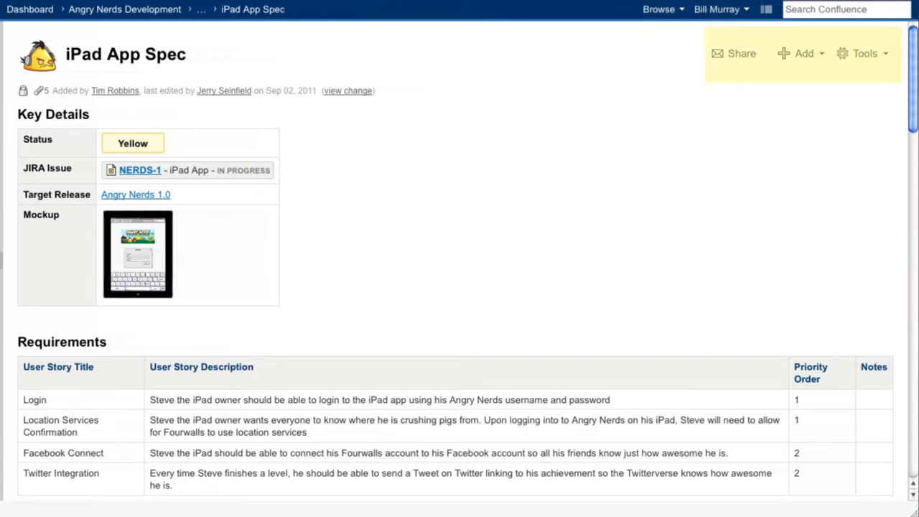
click(817, 67)
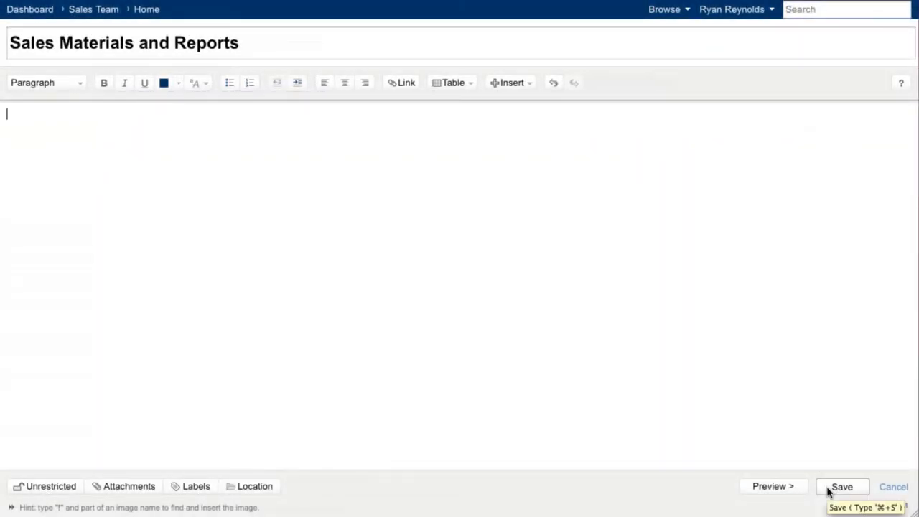
Step: Save the Sales Materials and Reports page, open its attachments, and start browsing for a file to attach
click(833, 488)
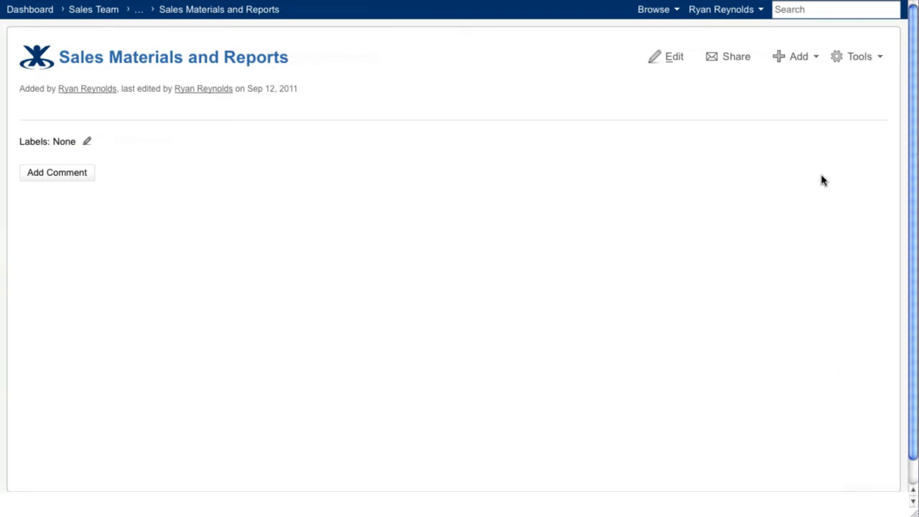
click(814, 60)
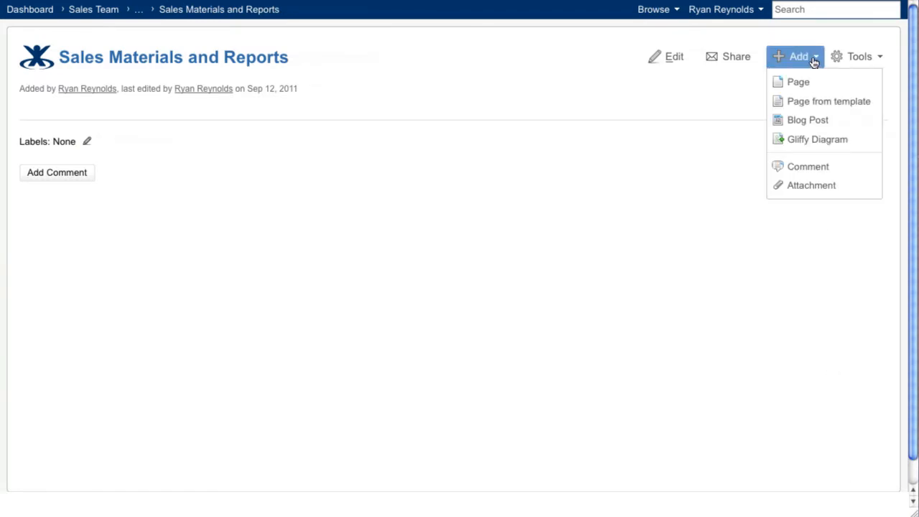
click(850, 187)
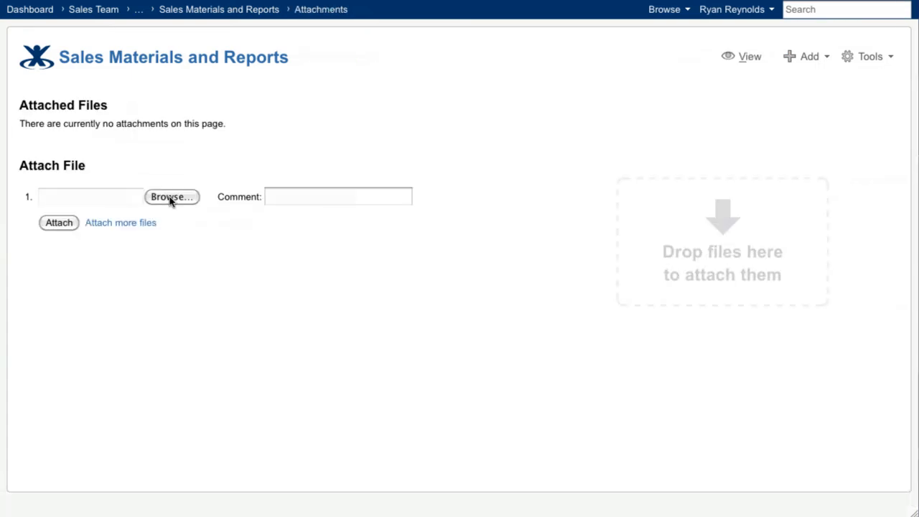
click(171, 198)
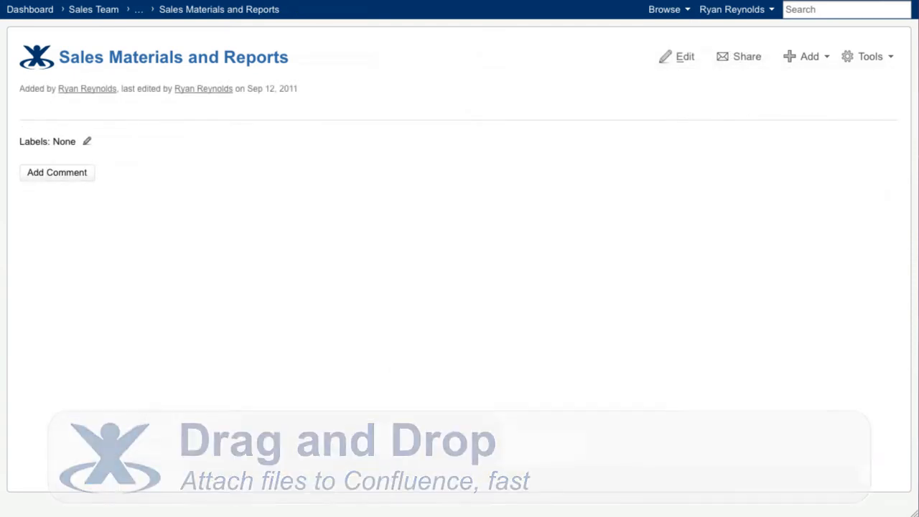
Step: Attach PowerPoint.pptx from the desktop to the Sales Materials and Reports page
key(F11)
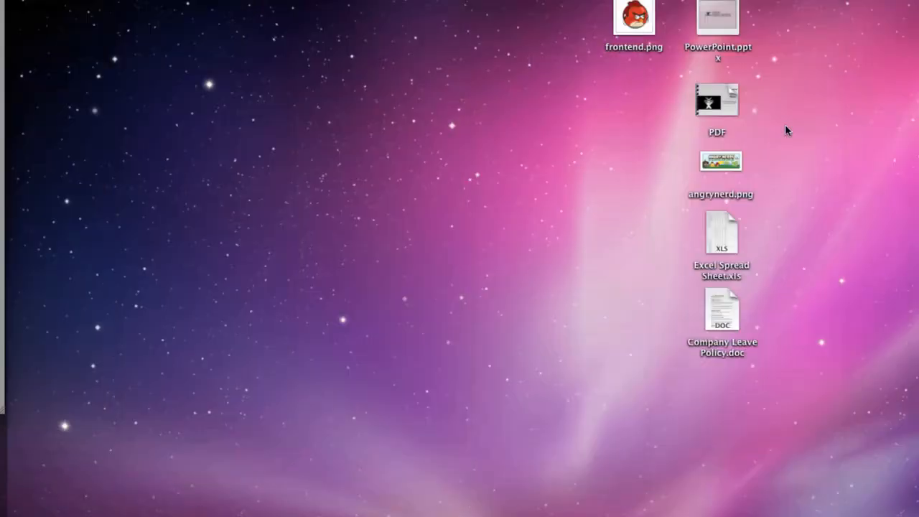
drag(720, 20, 658, 188)
key(F11)
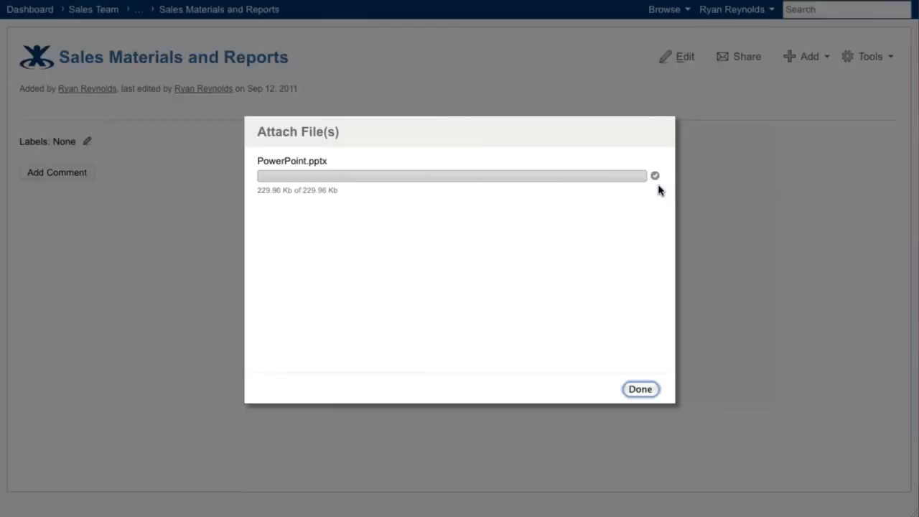
Step: Attach the PDF, angrynerd.png, Excel Spread Sheet.xls and Company Leave Policy.doc from the desktop to the page, and check its list of attached files
key(F11)
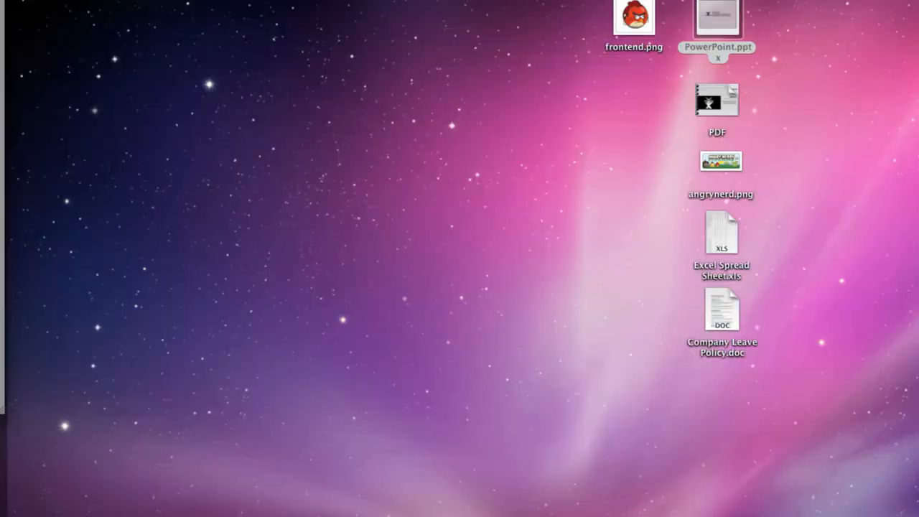
drag(671, 93, 752, 318)
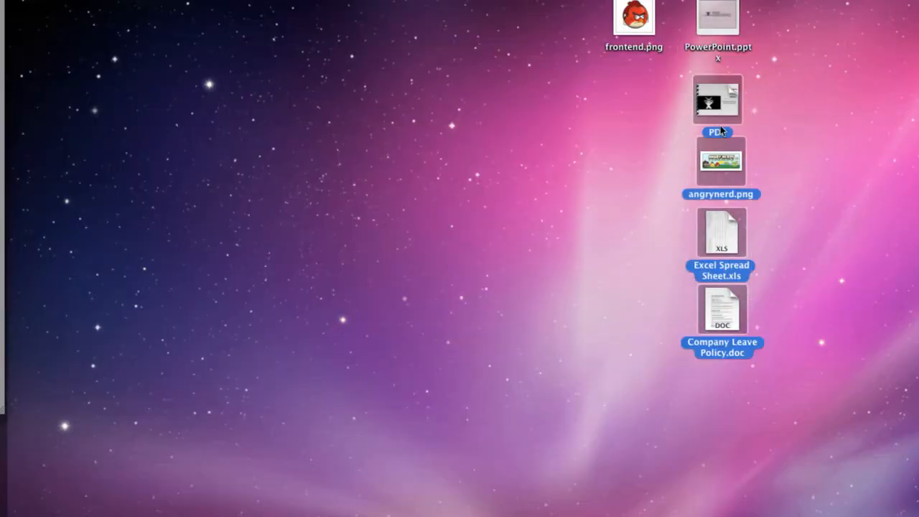
drag(720, 107, 525, 144)
key(F11)
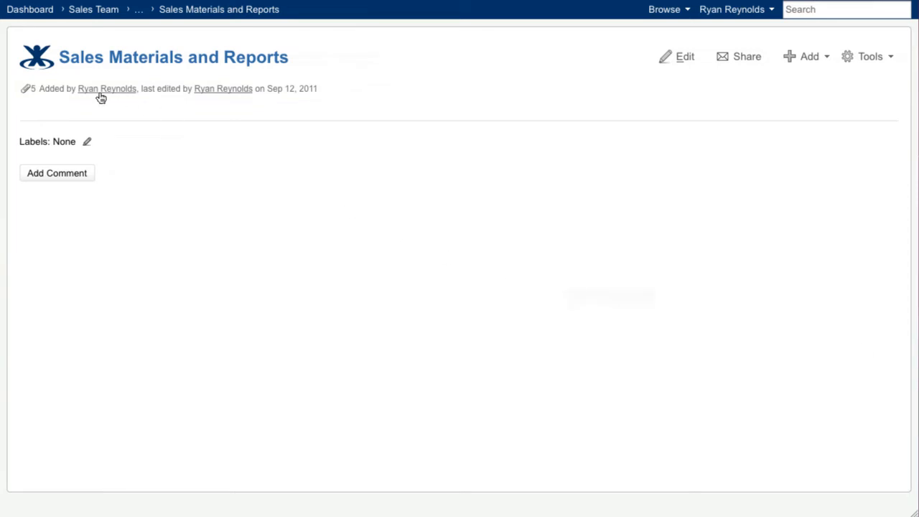
click(28, 88)
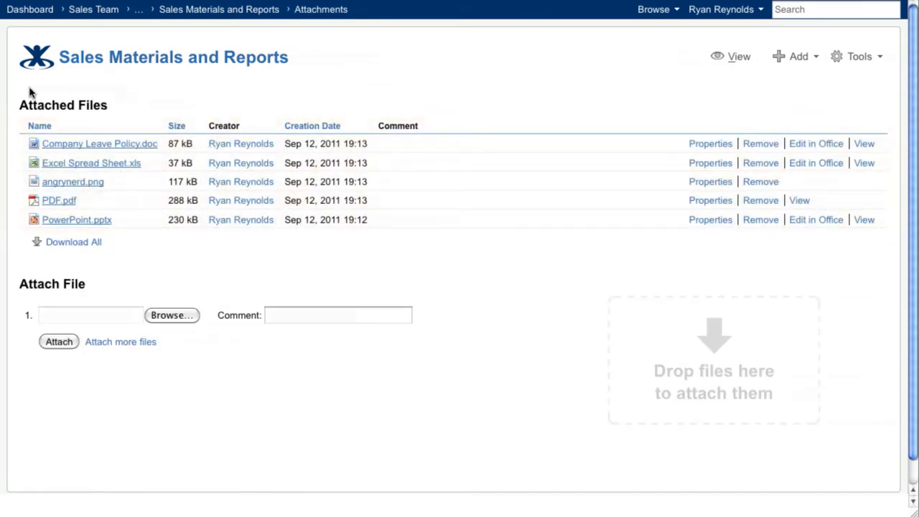
click(736, 58)
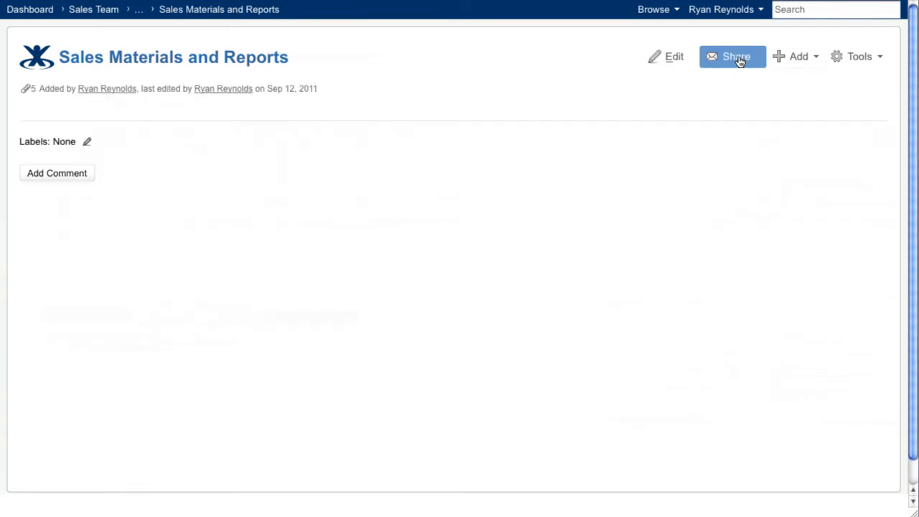
Step: Start editing the Sales Materials and Reports page and insert frontend.png from the desktop into its content
click(691, 58)
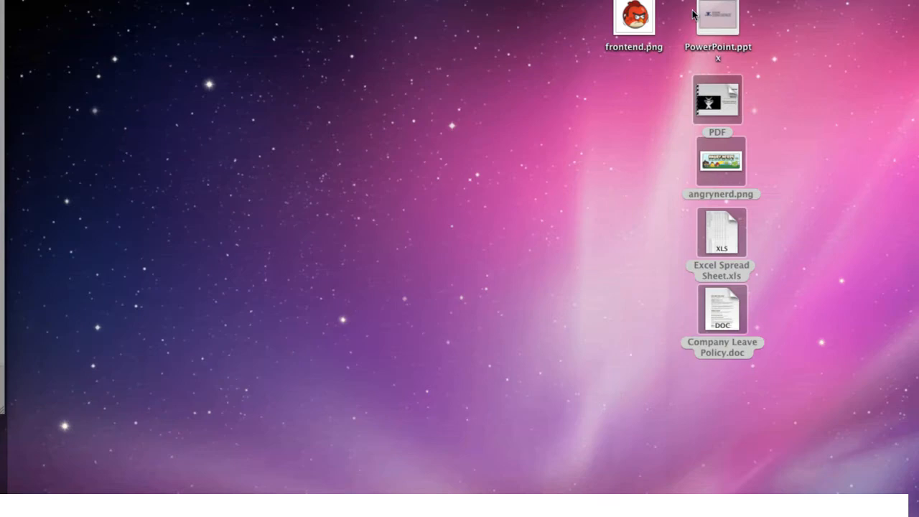
drag(642, 16, 156, 170)
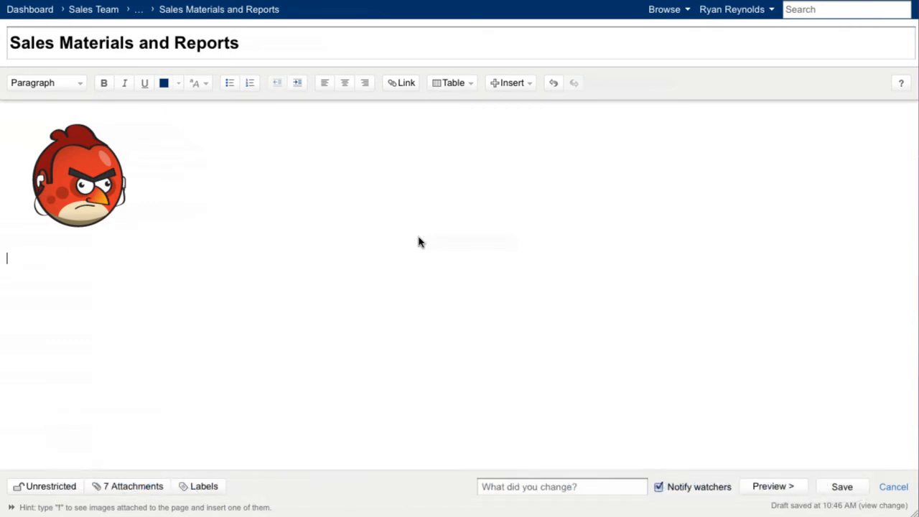
Step: Copy the "Atlassian presents Angry Nerds" picture from the Google Images results and paste it below the red bird image in the page
key(ctrl+Tab)
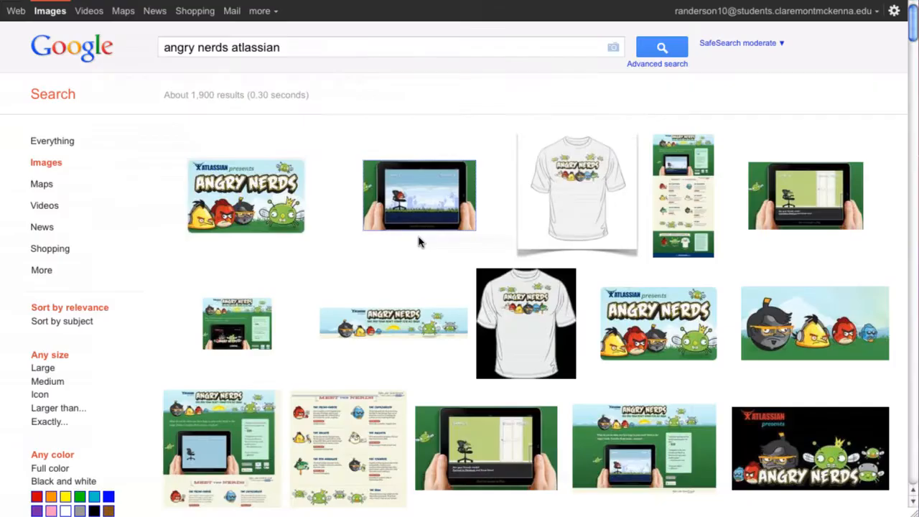
click(259, 201)
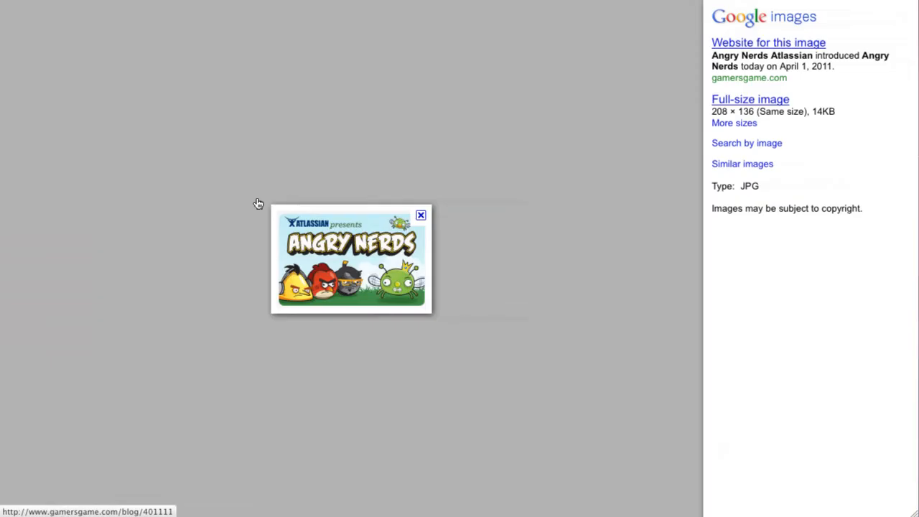
right_click(329, 260)
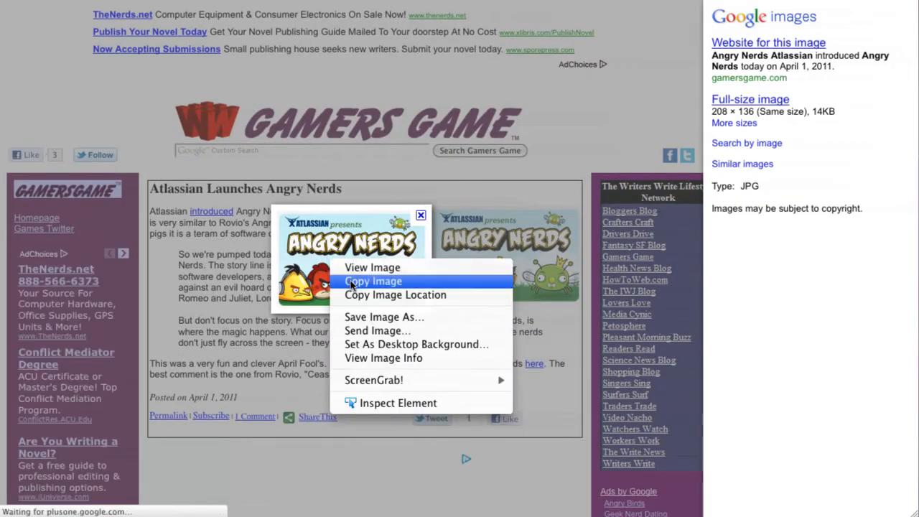
click(433, 283)
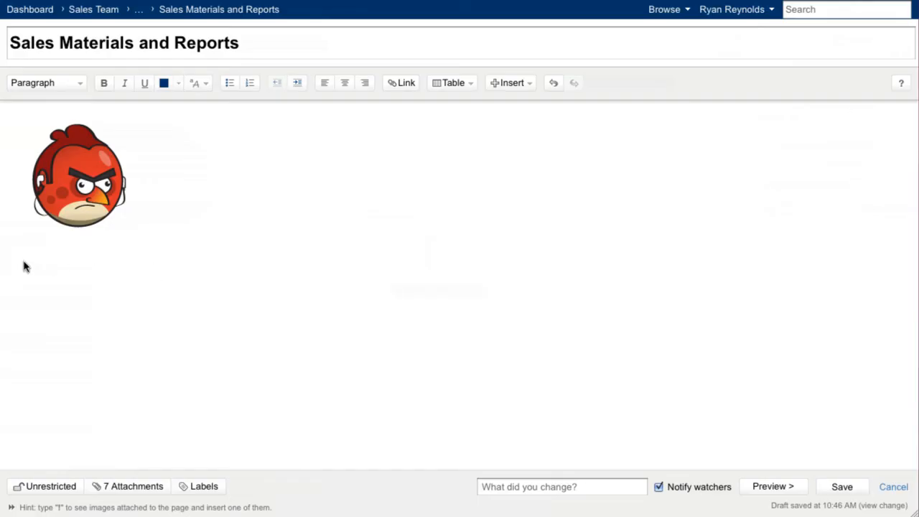
right_click(23, 263)
click(58, 321)
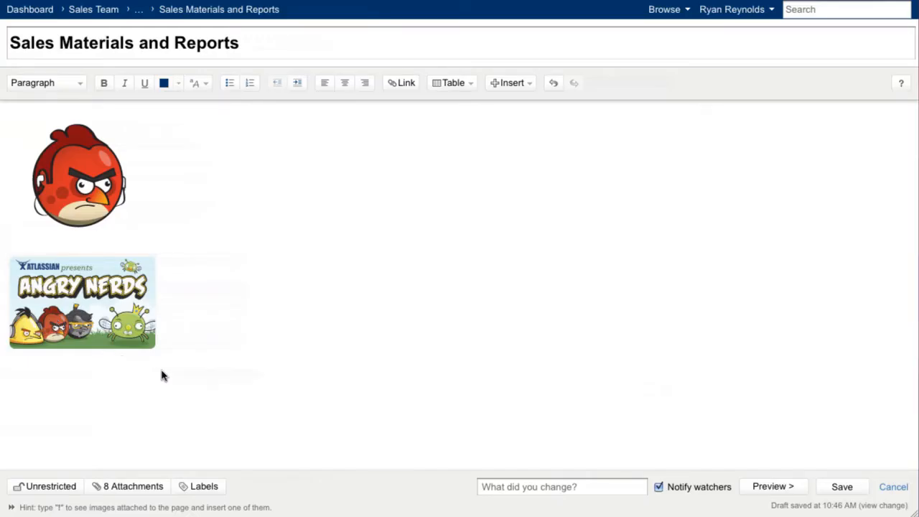
Step: Delete both images from the content of the Sales Materials and Reports page
click(119, 301)
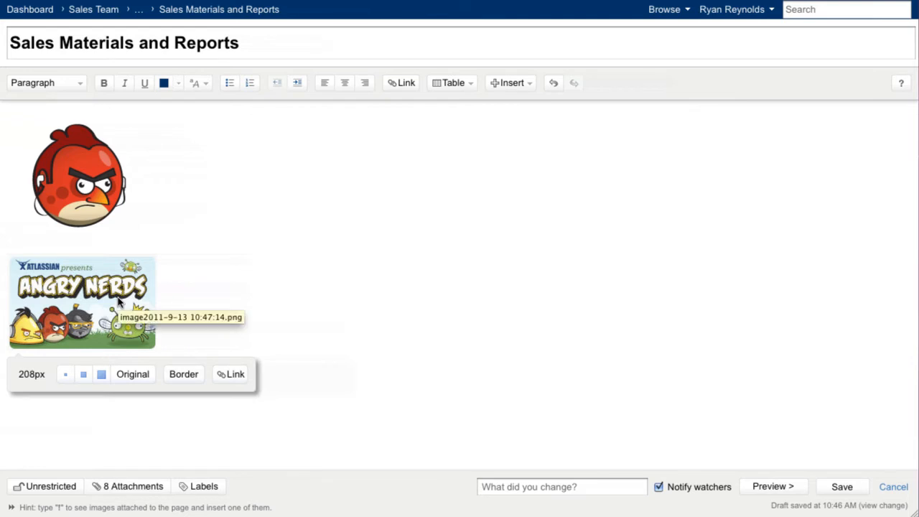
click(315, 296)
key(super+a)
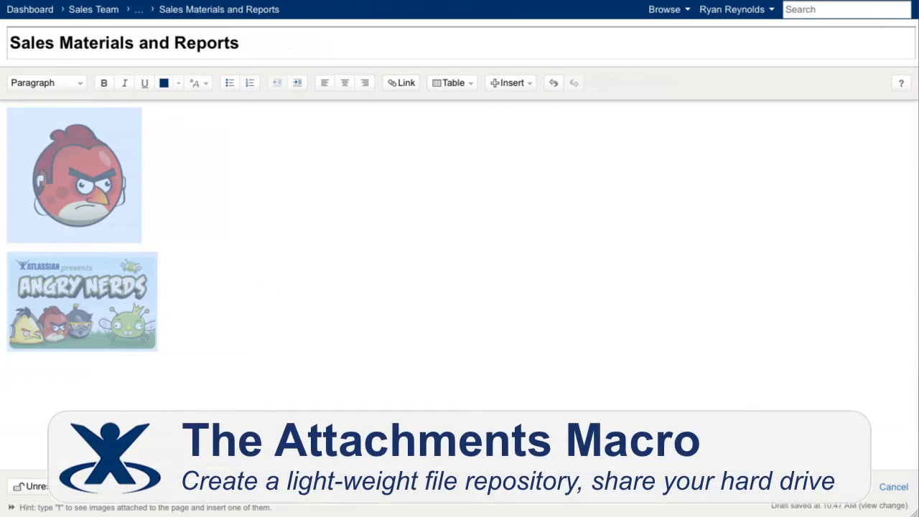
key(Delete)
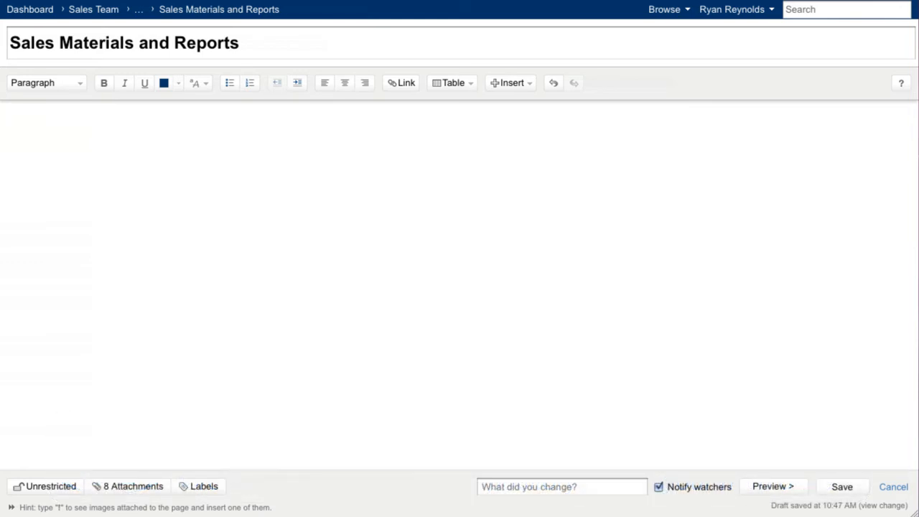
Step: Insert the Attachments macro into the empty page and save the page
text({attach)
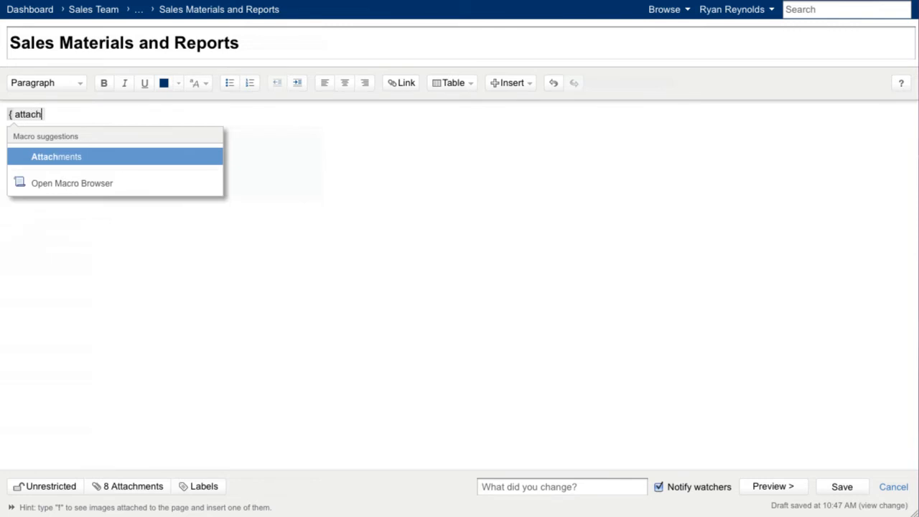
key(Return)
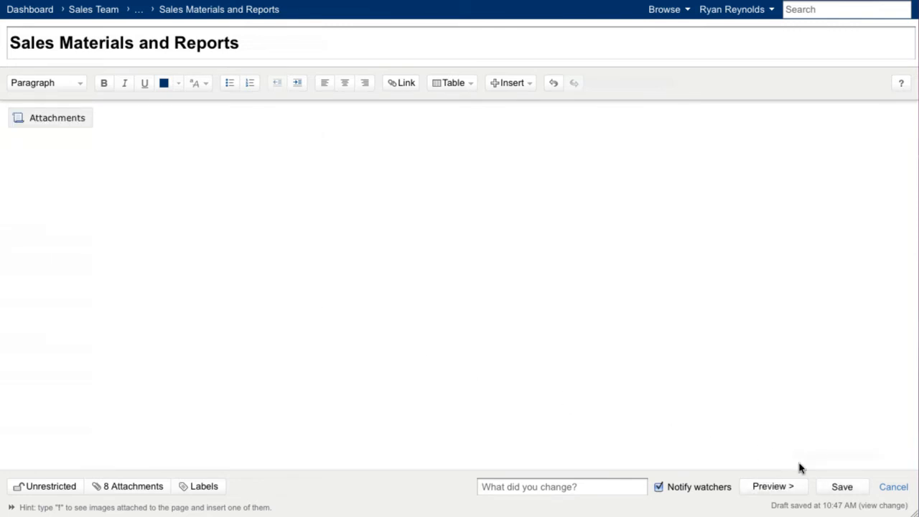
click(837, 487)
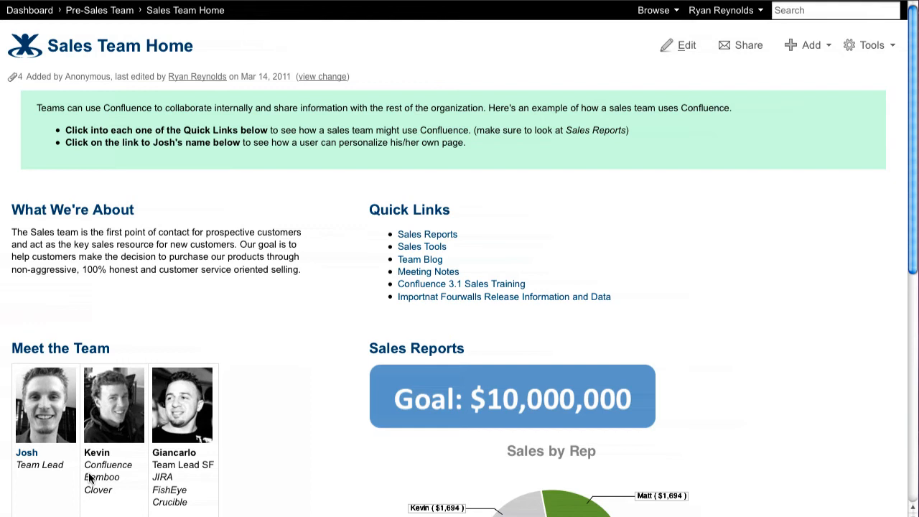
Step: Start a Word document import from the Sales Team Home page and upload the Company Leave Policy document
click(872, 45)
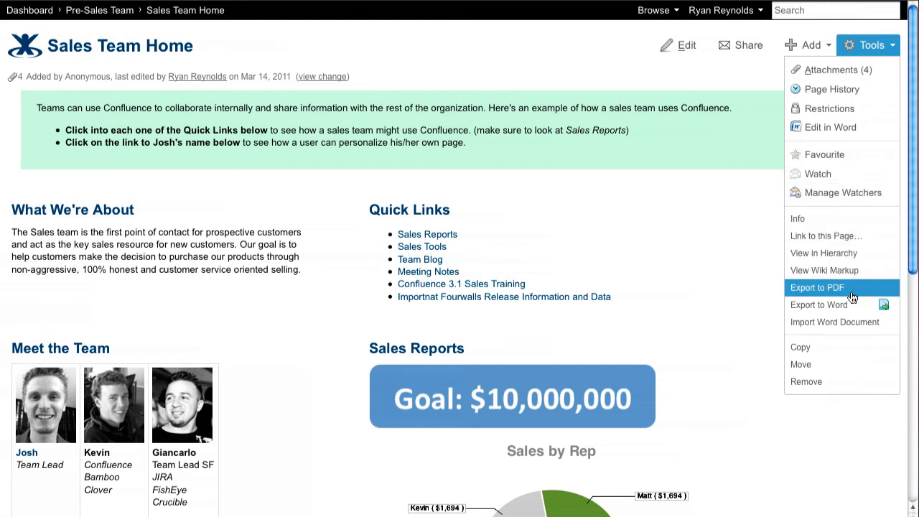
click(888, 326)
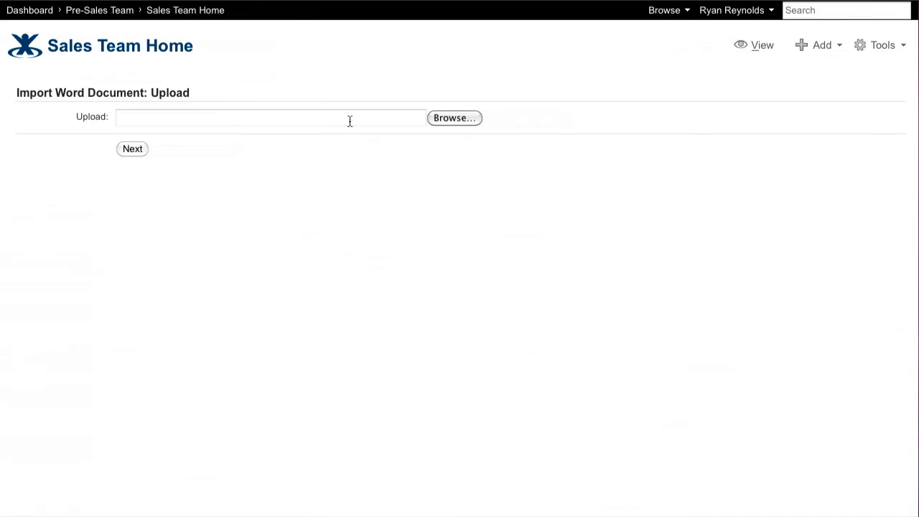
click(349, 119)
click(589, 257)
click(746, 353)
click(136, 149)
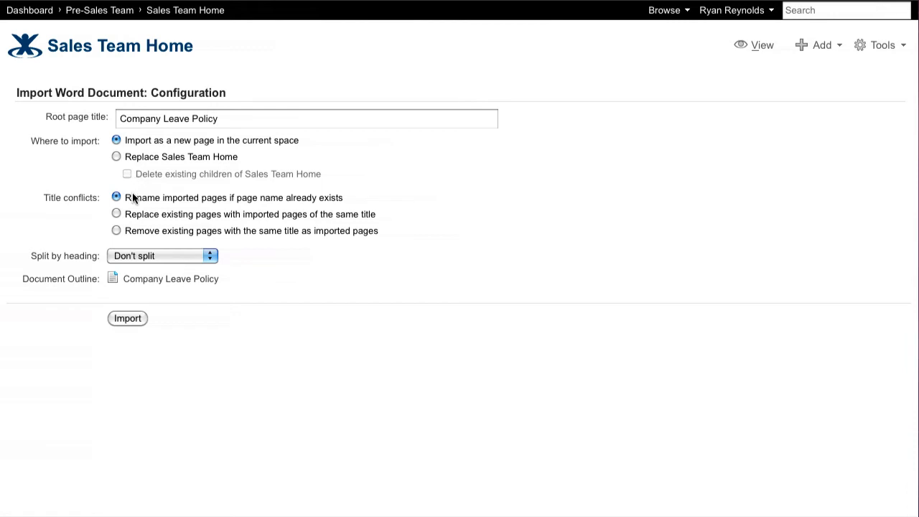
Step: Split the document by Level 1 Headings and import it as a new page in the current space
click(201, 256)
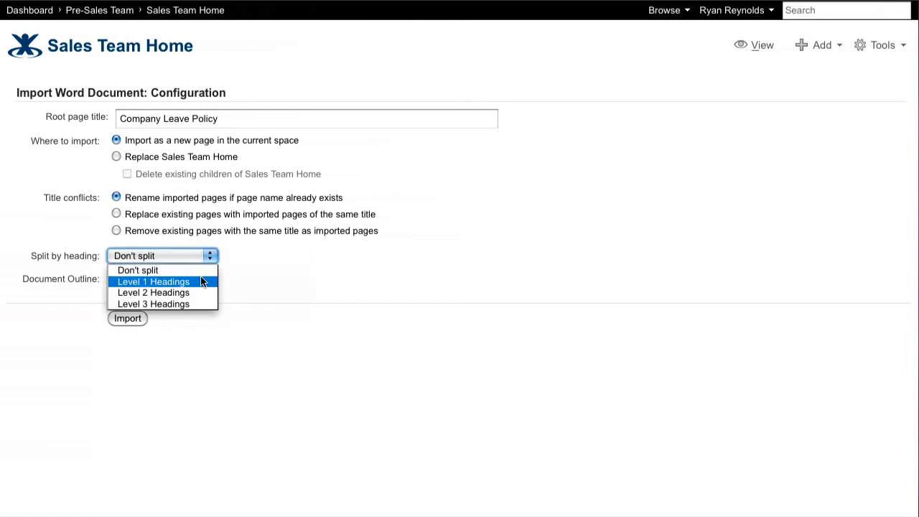
click(205, 278)
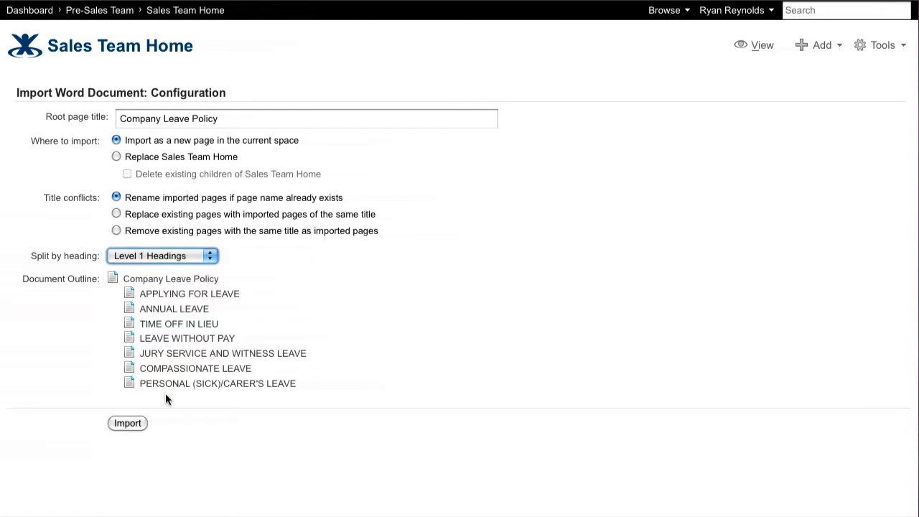
click(132, 425)
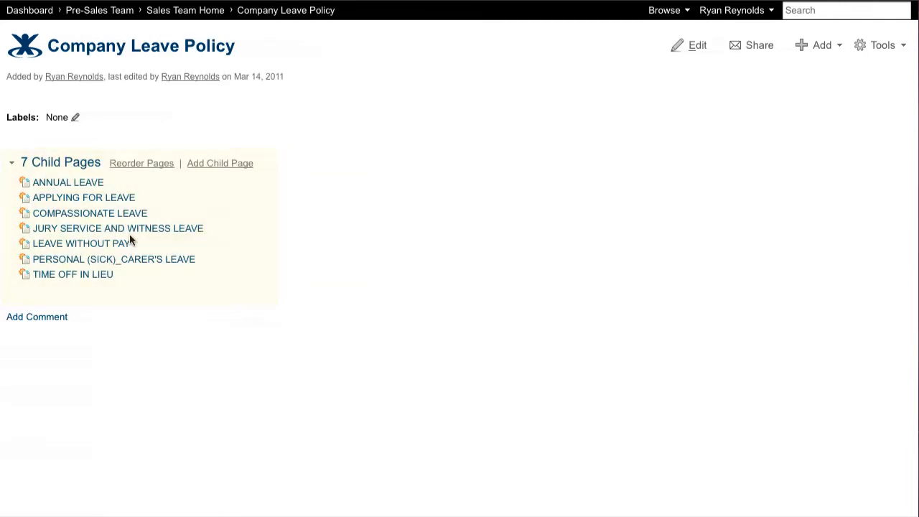
Step: Review the imported ANNUAL LEAVE and COMPASSIONATE LEAVE child pages of Company Leave Policy
click(81, 185)
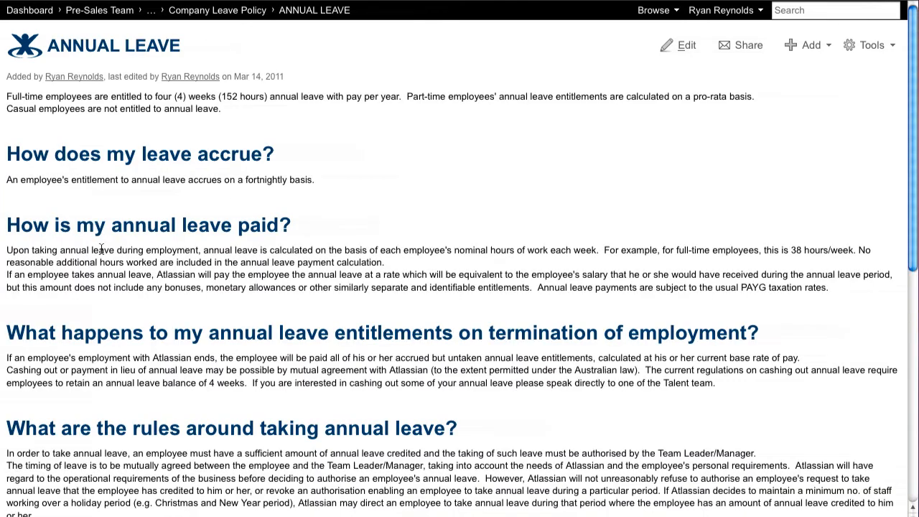
scroll(100, 248, down, 3)
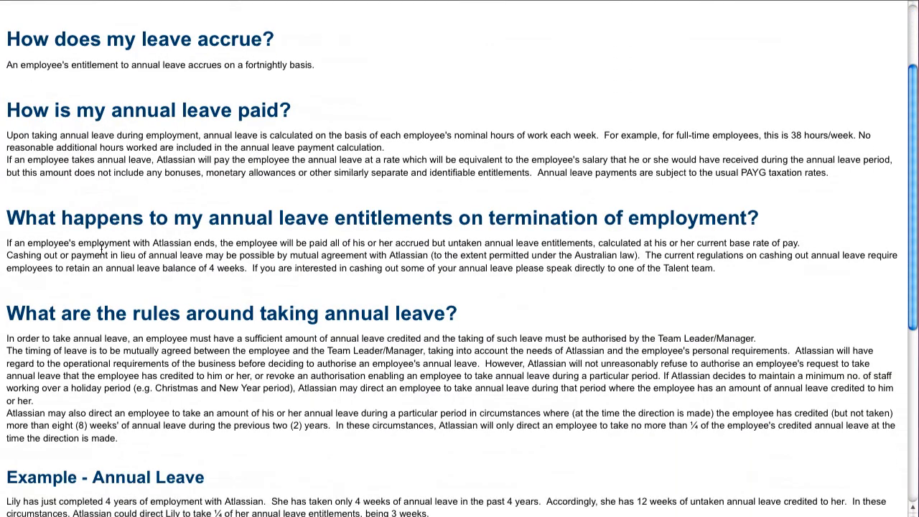
scroll(101, 247, down, 8)
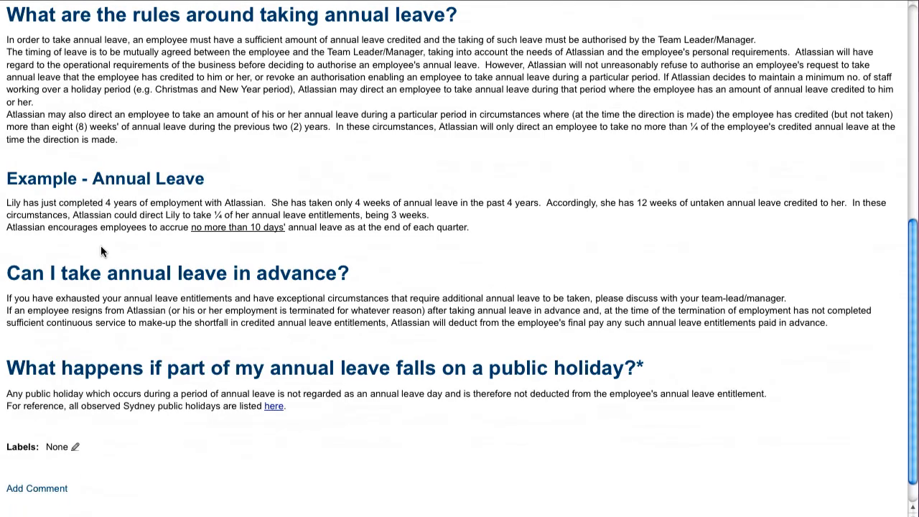
scroll(101, 246, up, 11)
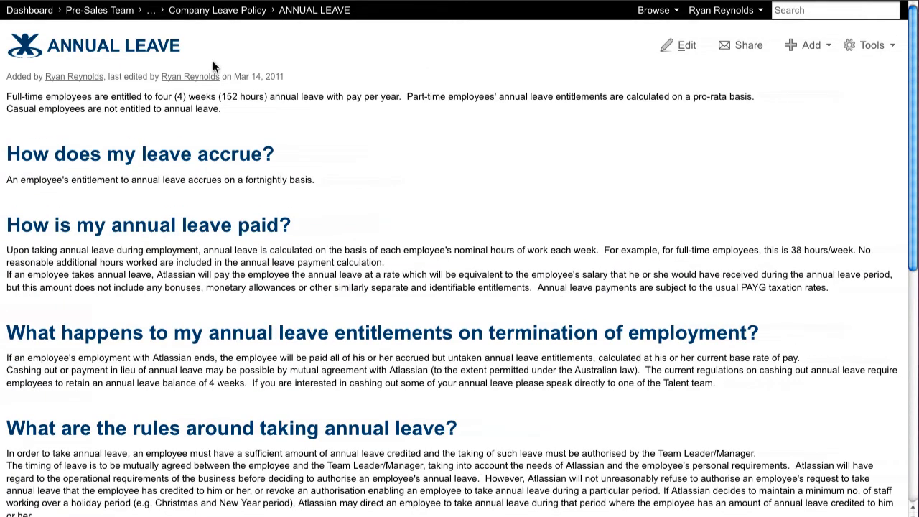
click(234, 11)
click(115, 214)
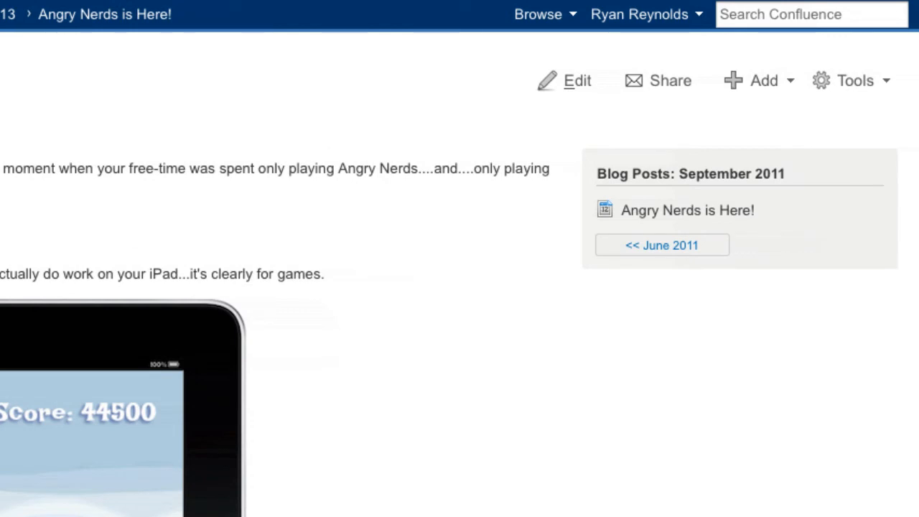
Step: Start sharing the "Angry Nerds is Here!" blog post and add two users and the sales e-mail address as recipients
click(655, 85)
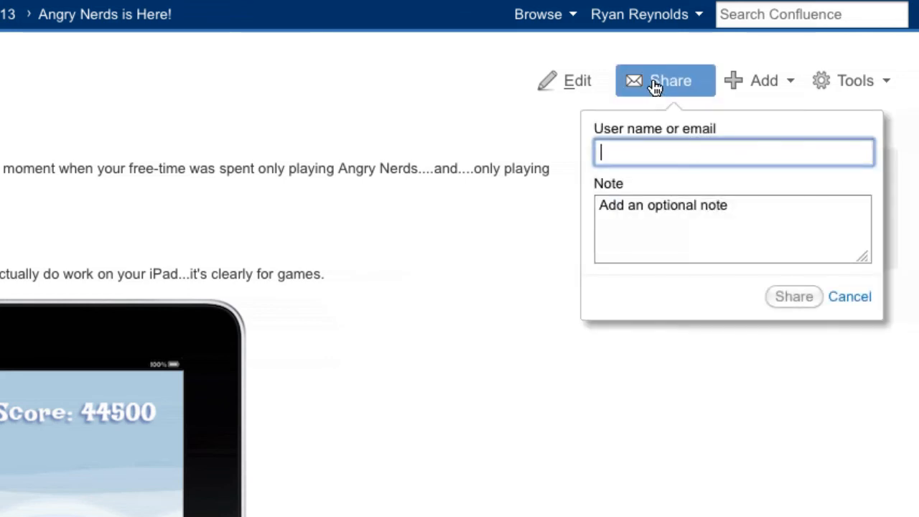
text(bill)
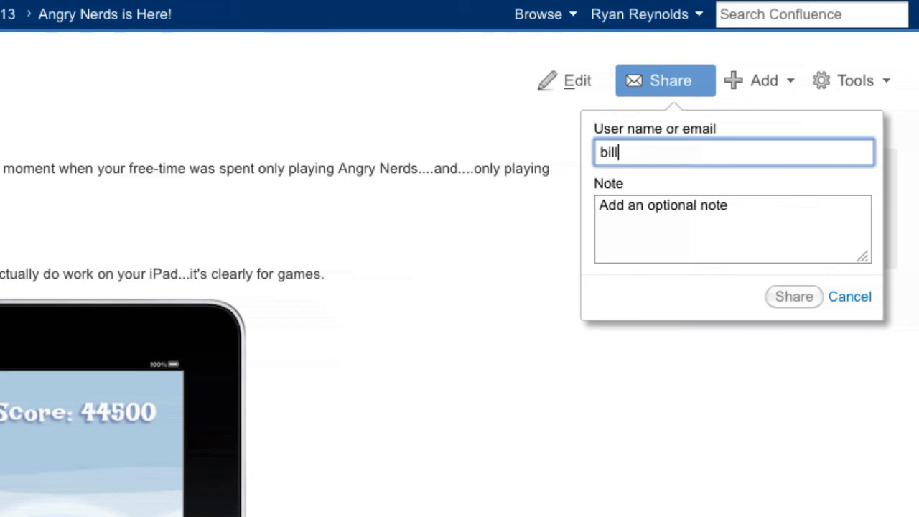
key(Return)
text(M)
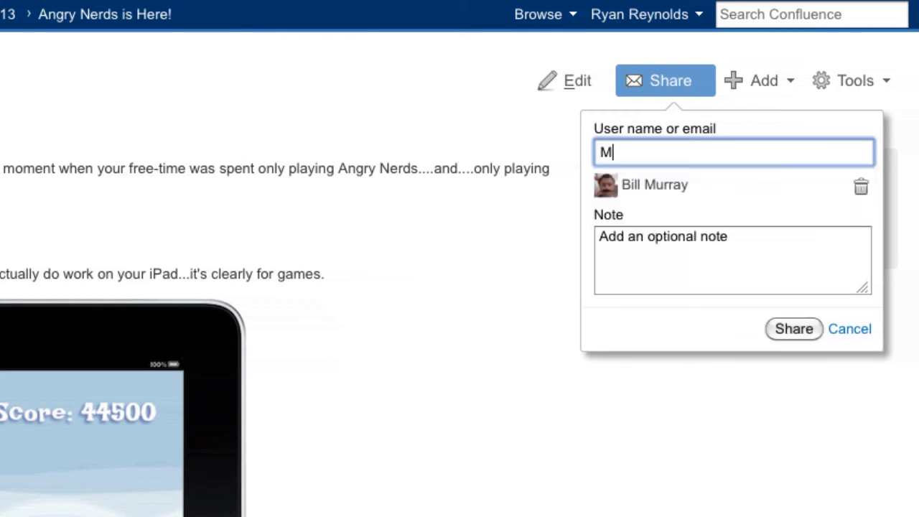
text(att)
key(Return)
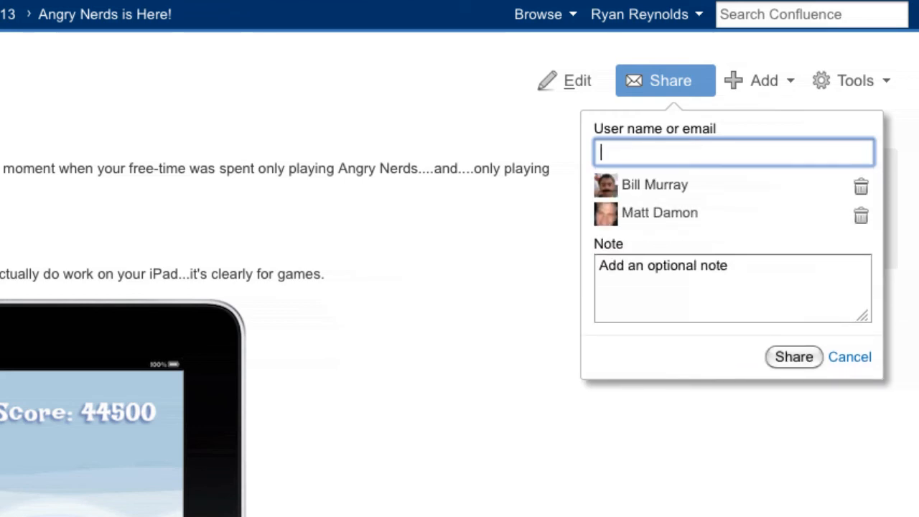
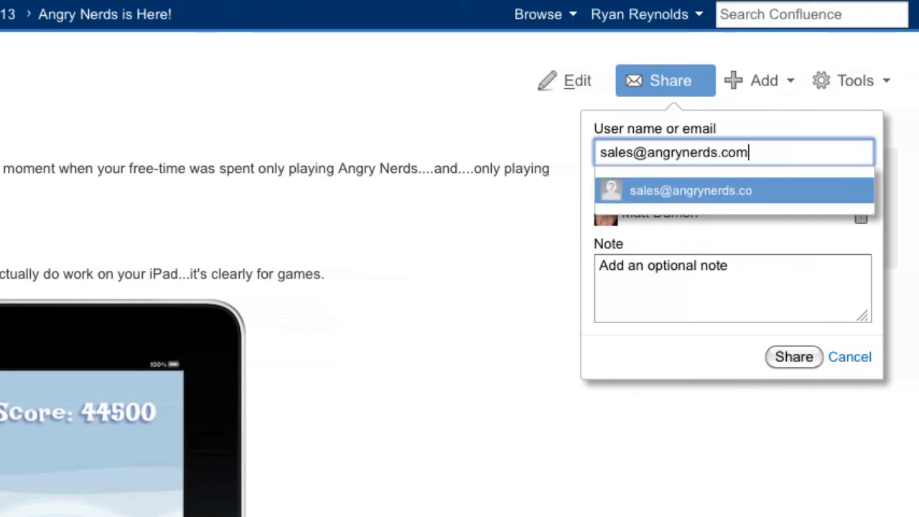
key(Return)
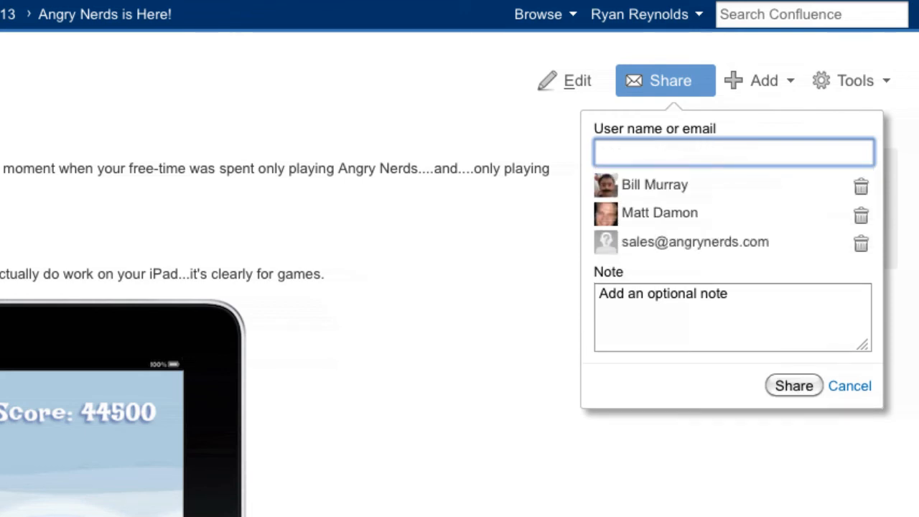
Step: Share the post with the note "Hey Everyone, Angry Nerds has Shipped! Congrats!" and open it from the notification e-mail
key(Tab)
text(Hey Evrryone,)
key(Return)
key(Return)
text(Angry Nerds has )
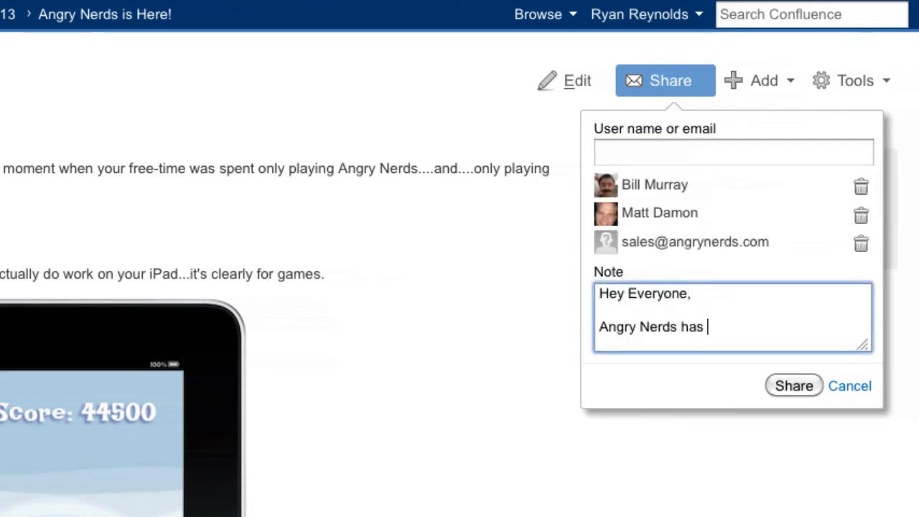
text(Shipped! Congrats!)
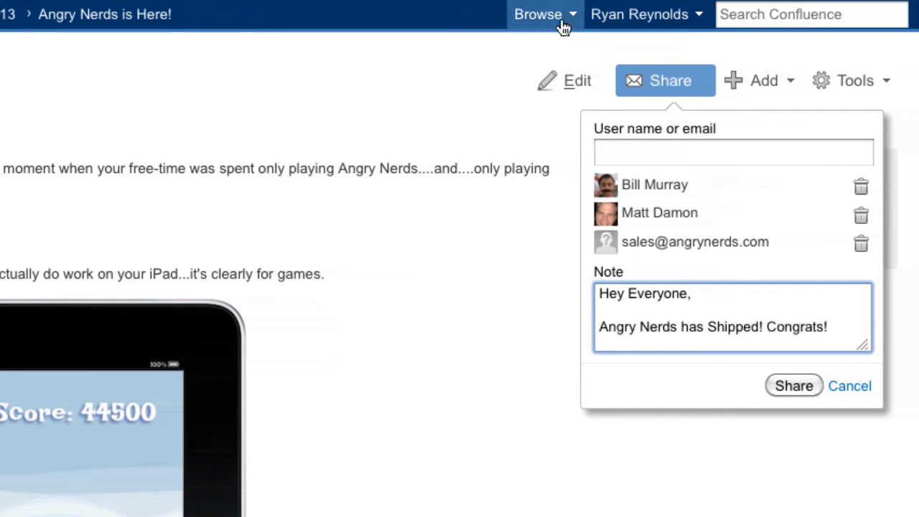
click(790, 382)
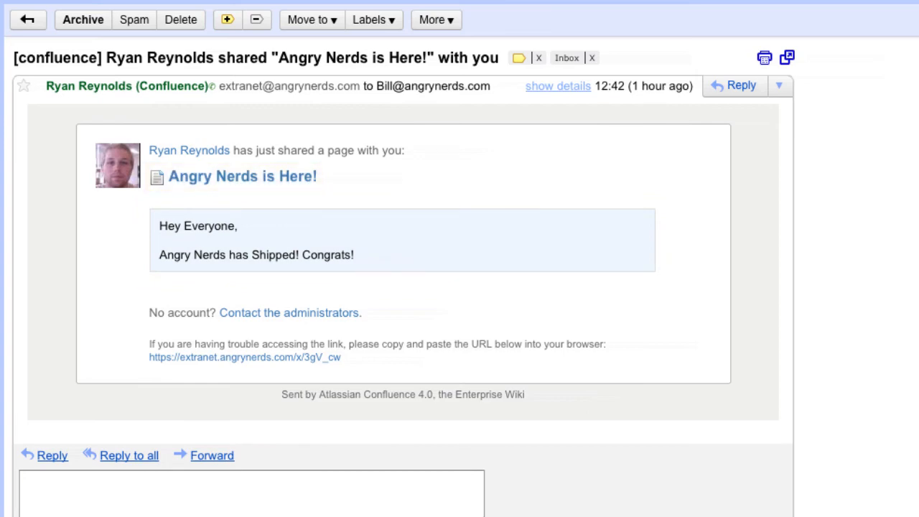
click(295, 179)
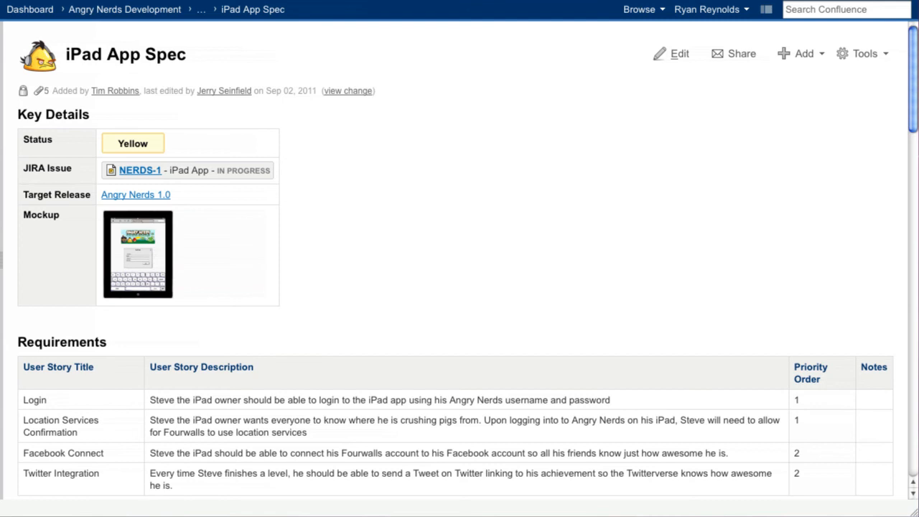
Step: Add a comment on the iPad App Spec page greeting a mentioned colleague with "Hey" and asking "When does Angry Nerds officially launch?"
click(816, 64)
click(853, 162)
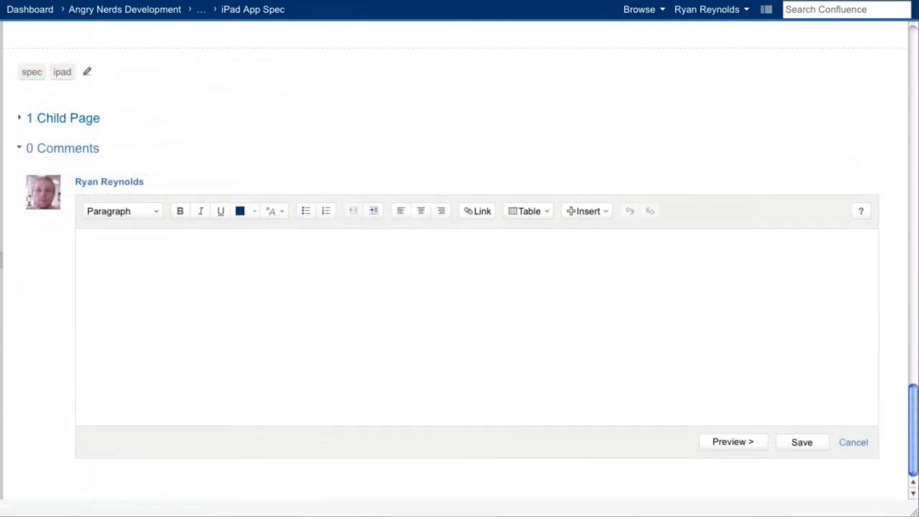
text(Hey )
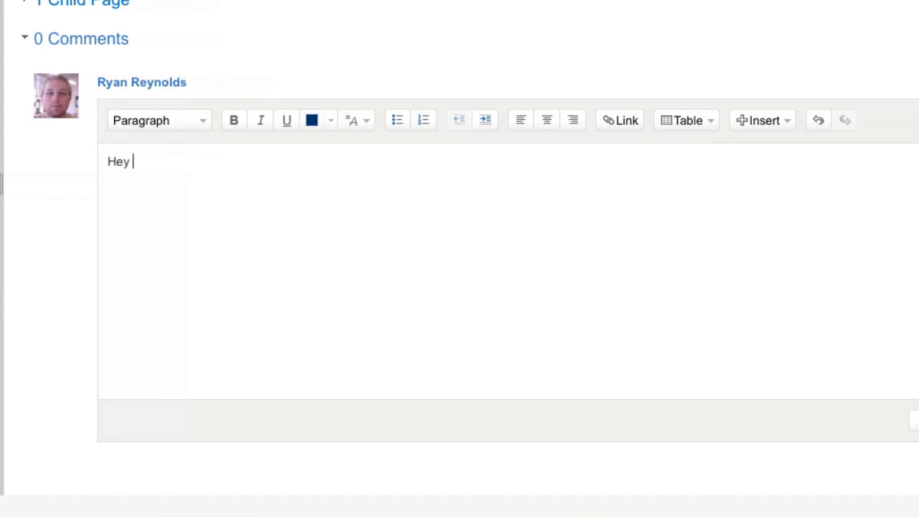
text(@)
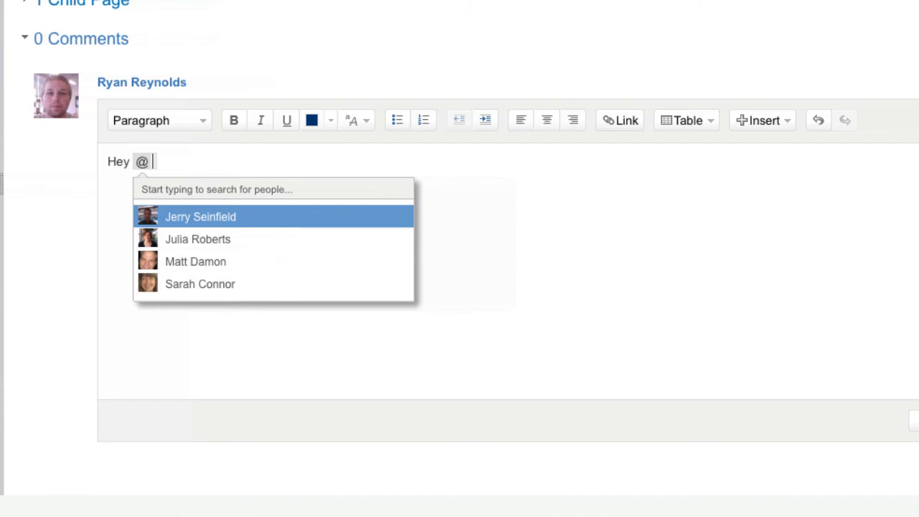
text(bill)
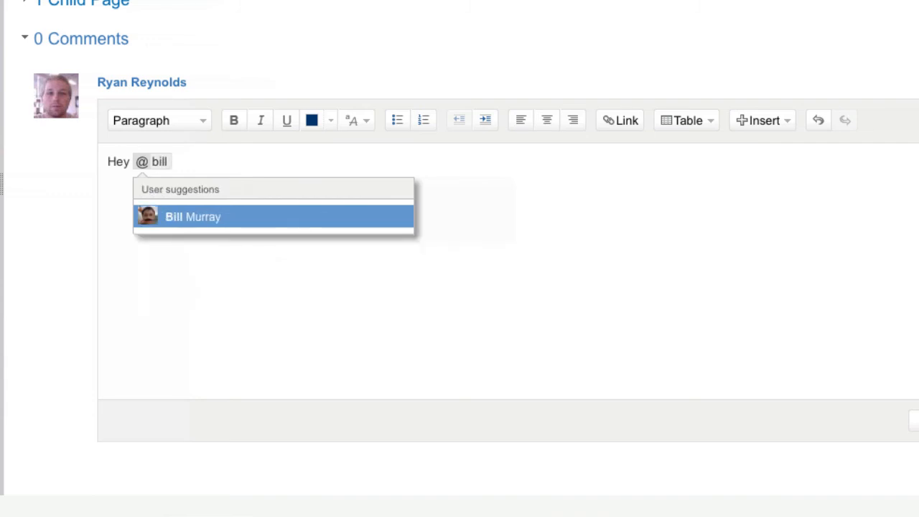
key(Return)
text(, When does Angry Nerds )
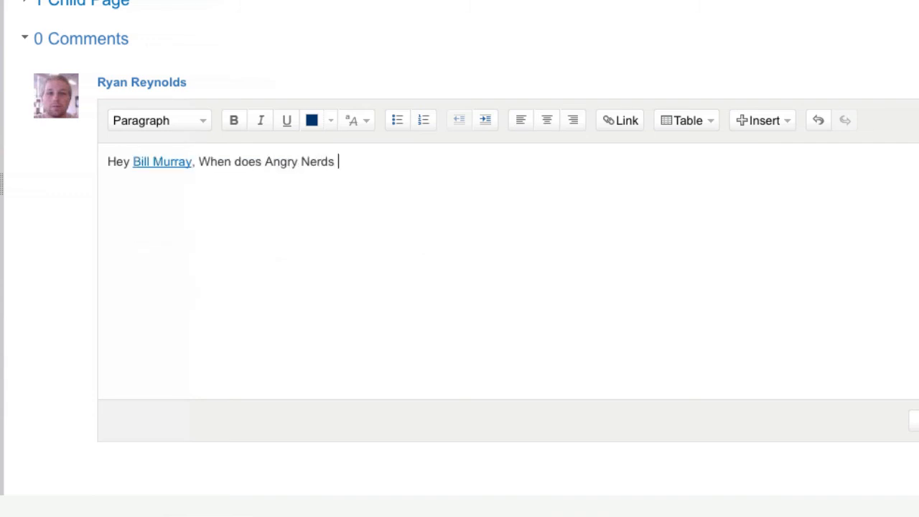
text(officially launch?)
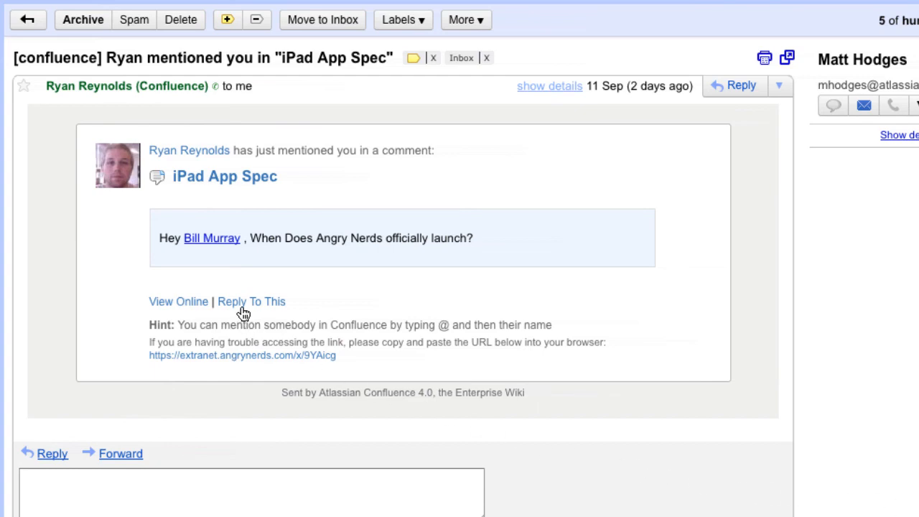
Step: Reply to the comment from the notification e-mail, mentioning its author and writing "the launch is scheduled for September 19"
click(243, 307)
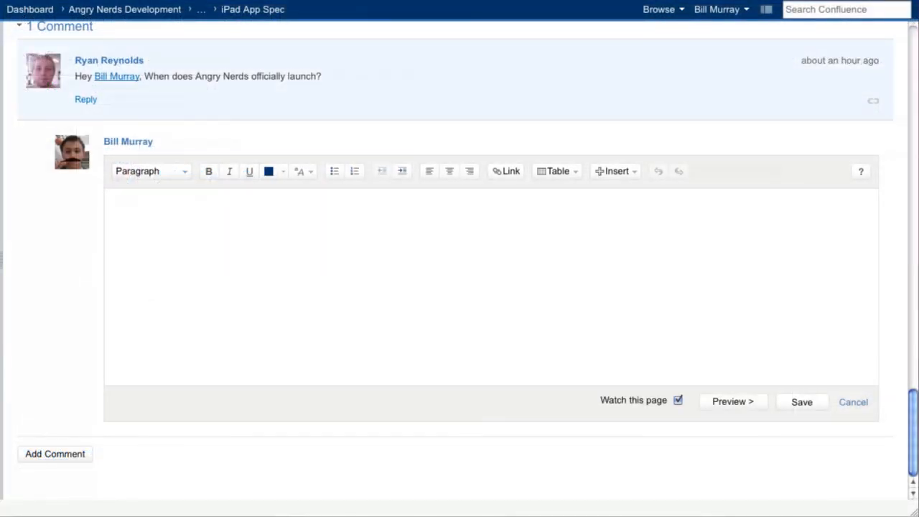
text(@Ryan)
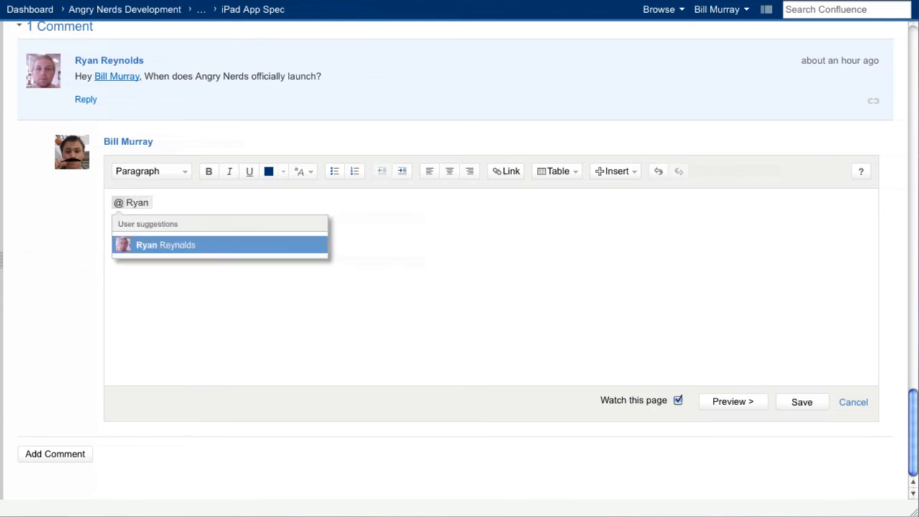
key(Return)
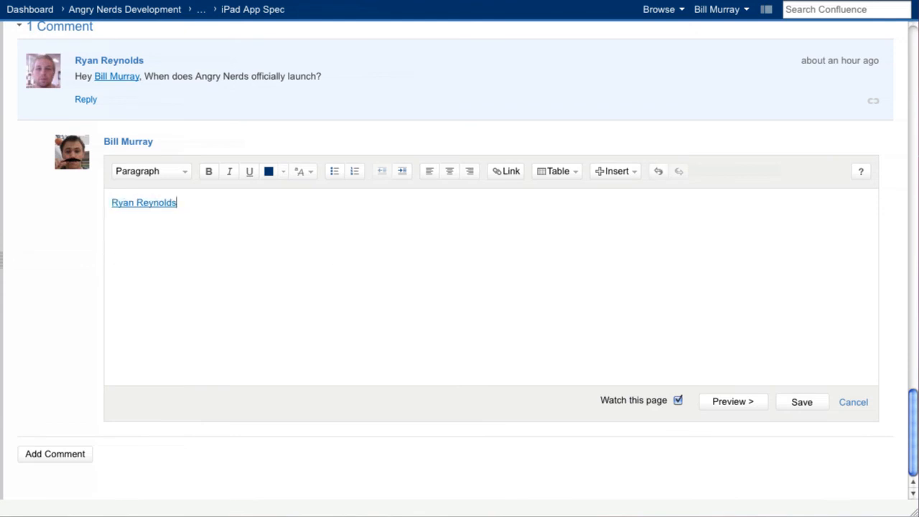
text(, the launch is scheduled for Septemb)
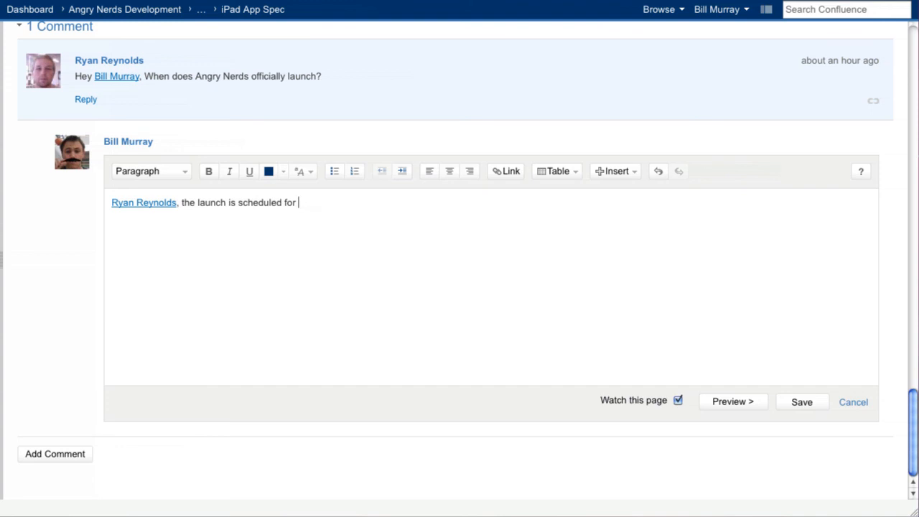
text(er 19)
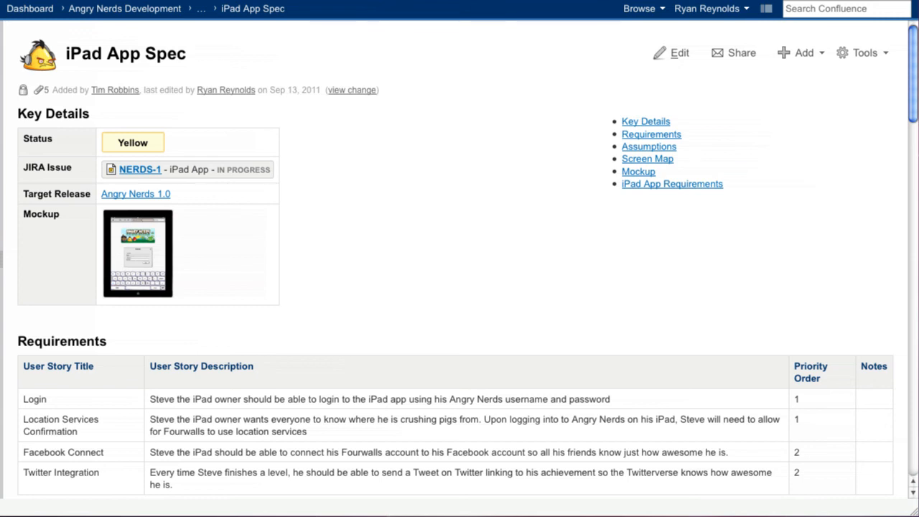
Step: Export the iPad App Spec page to PDF, open the file and follow its Requirements link
click(862, 62)
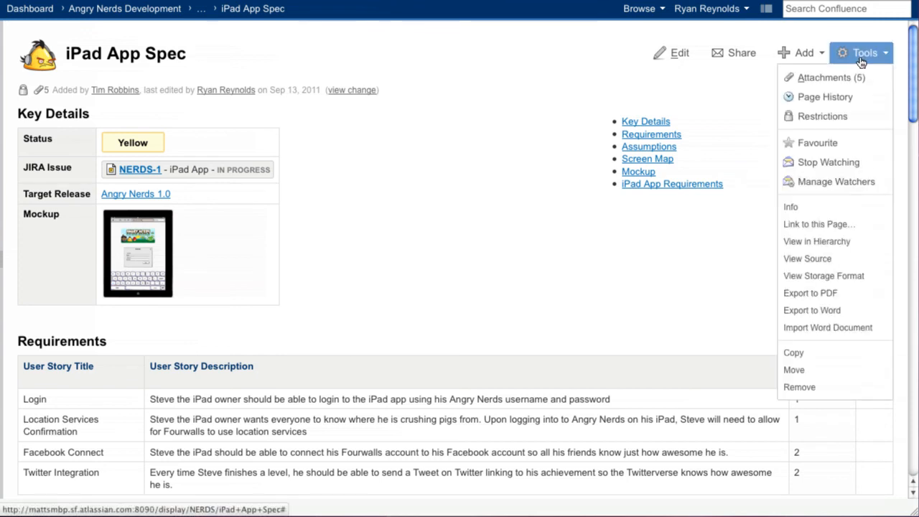
click(870, 297)
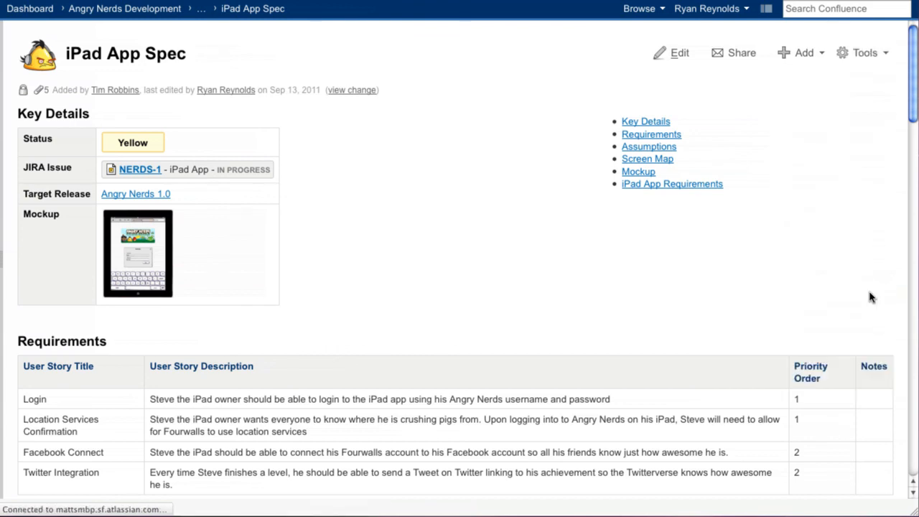
click(573, 349)
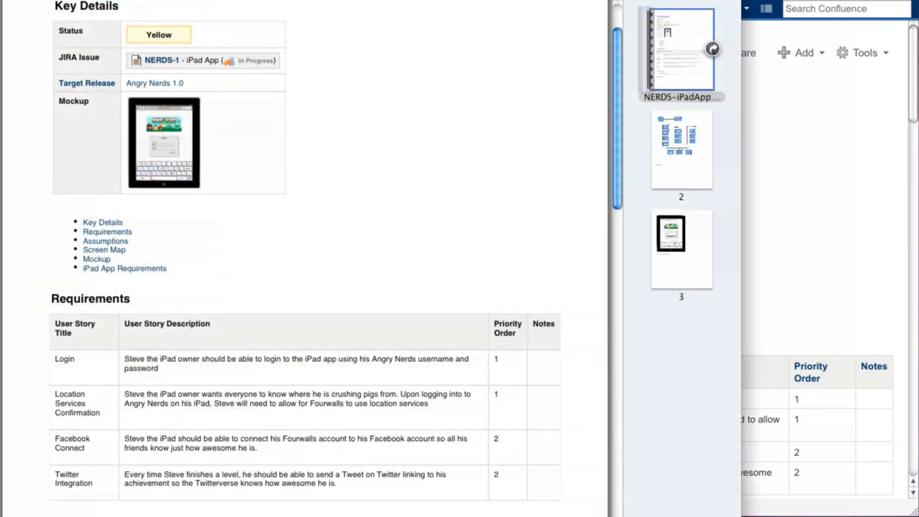
click(114, 233)
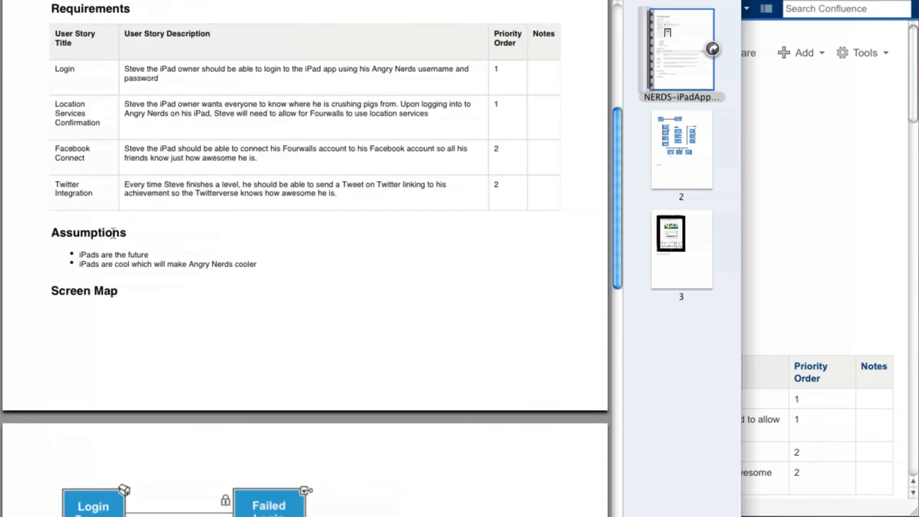
scroll(114, 234, up, 10)
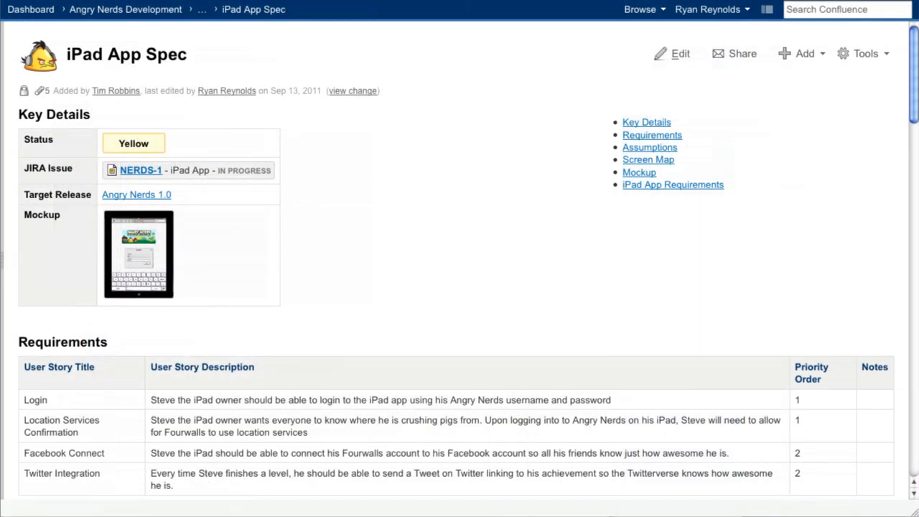
Step: Open the PDF Export options in the advanced settings of the Angry Nerds Development space
click(651, 16)
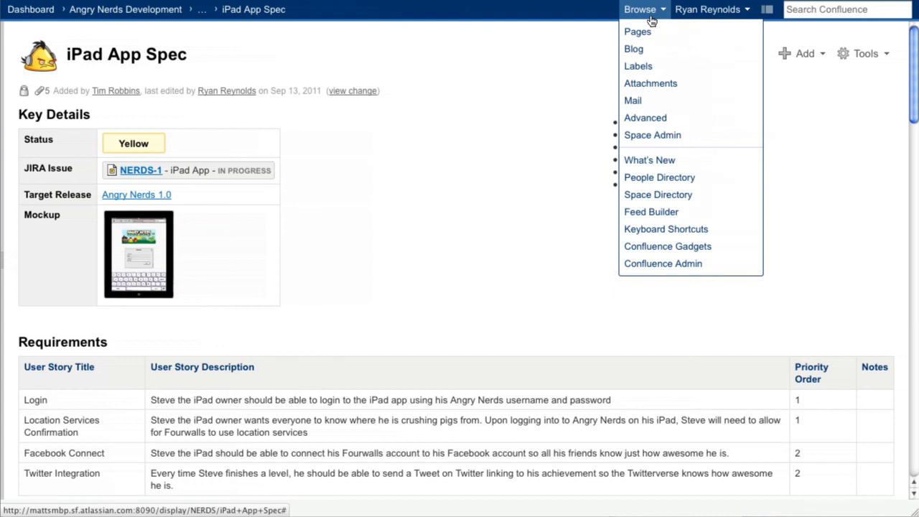
click(717, 123)
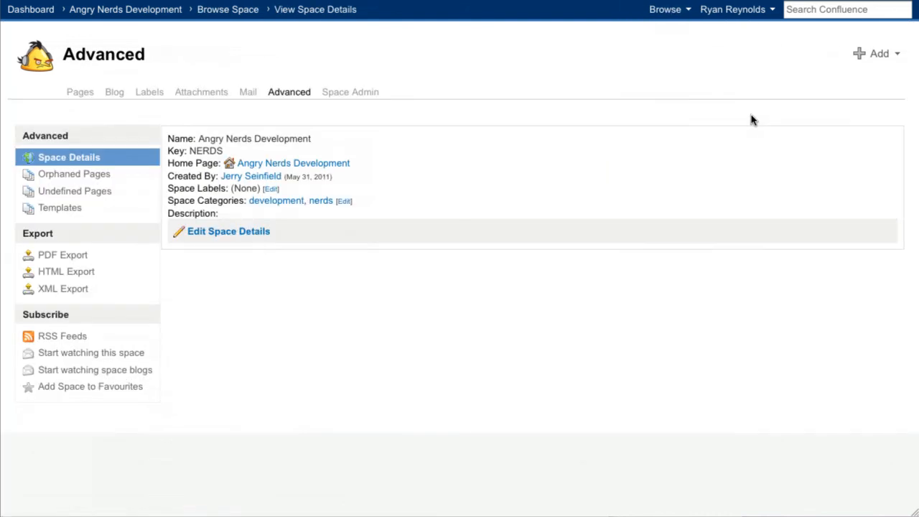
click(107, 257)
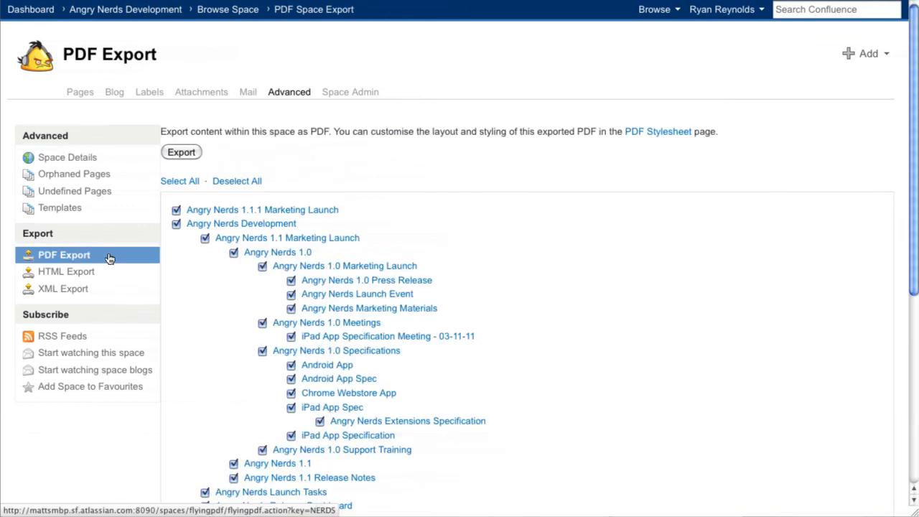